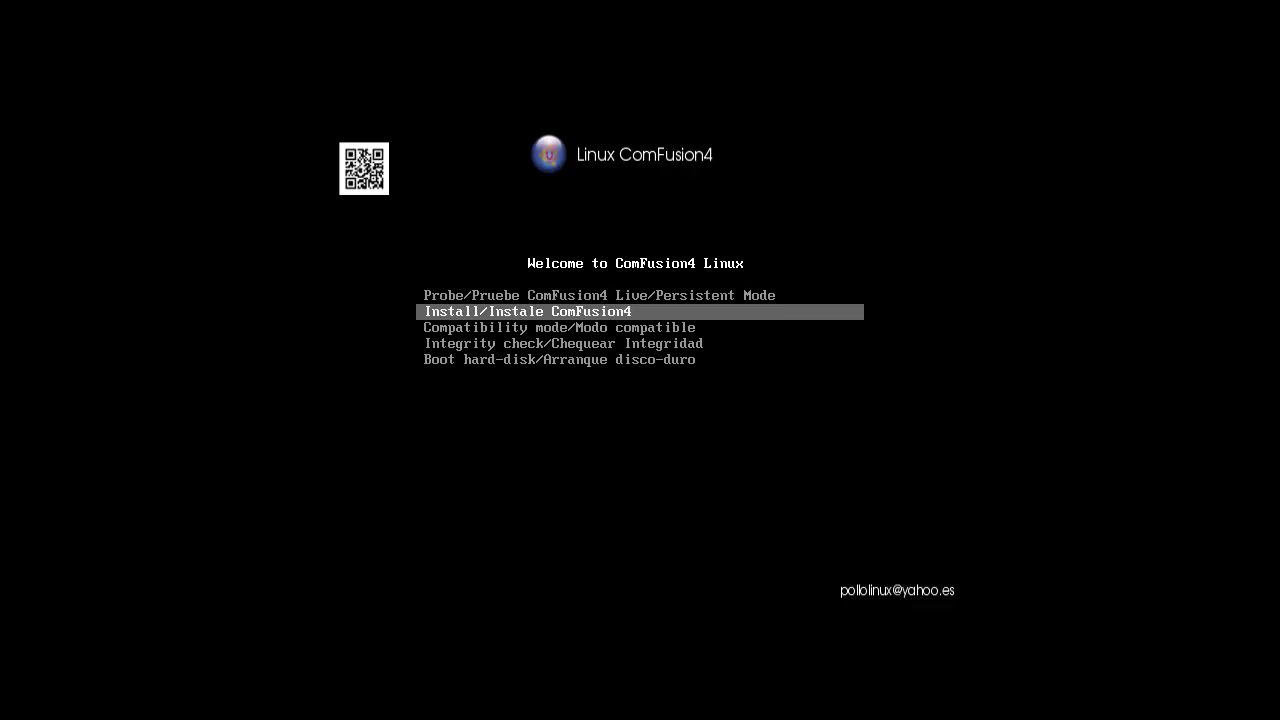
# Boot the 'Probe/Pruebe ComFusion4 Live/Persistent Mode' option from the boot menu
pyautogui.press('Up')
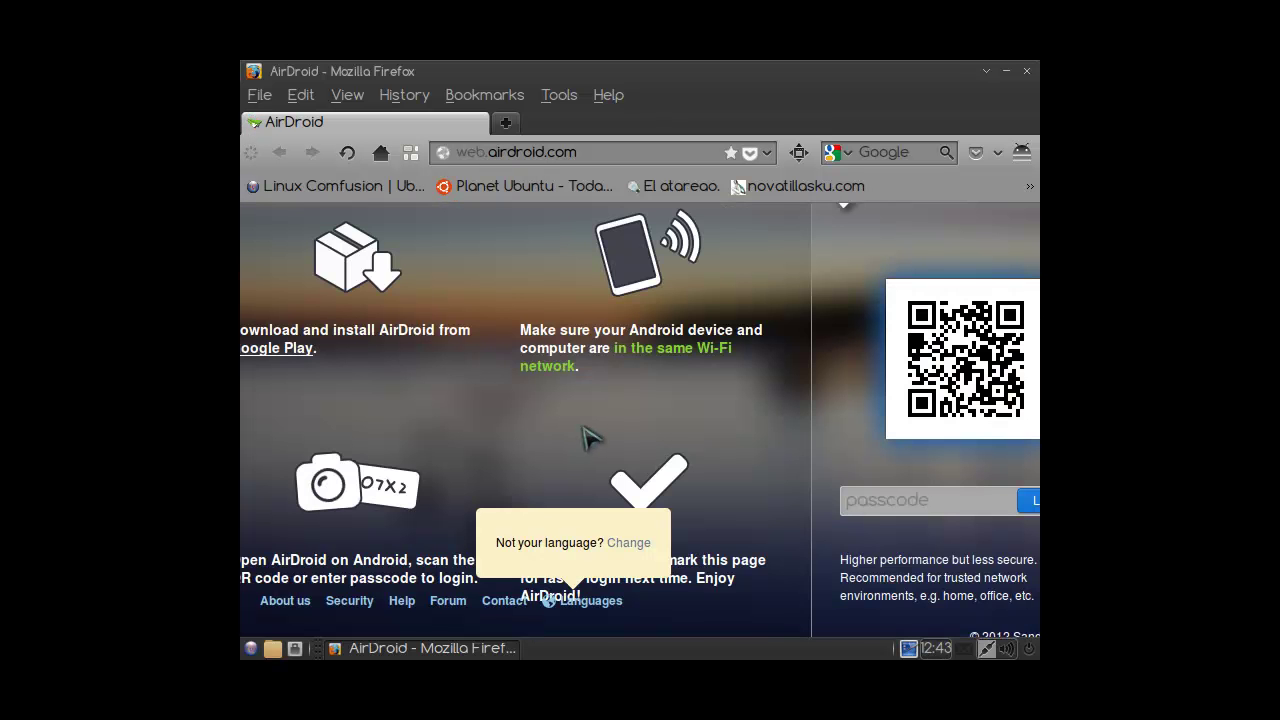
# Close the Firefox window showing the AirDroid web login page
pyautogui.click(1028, 72)
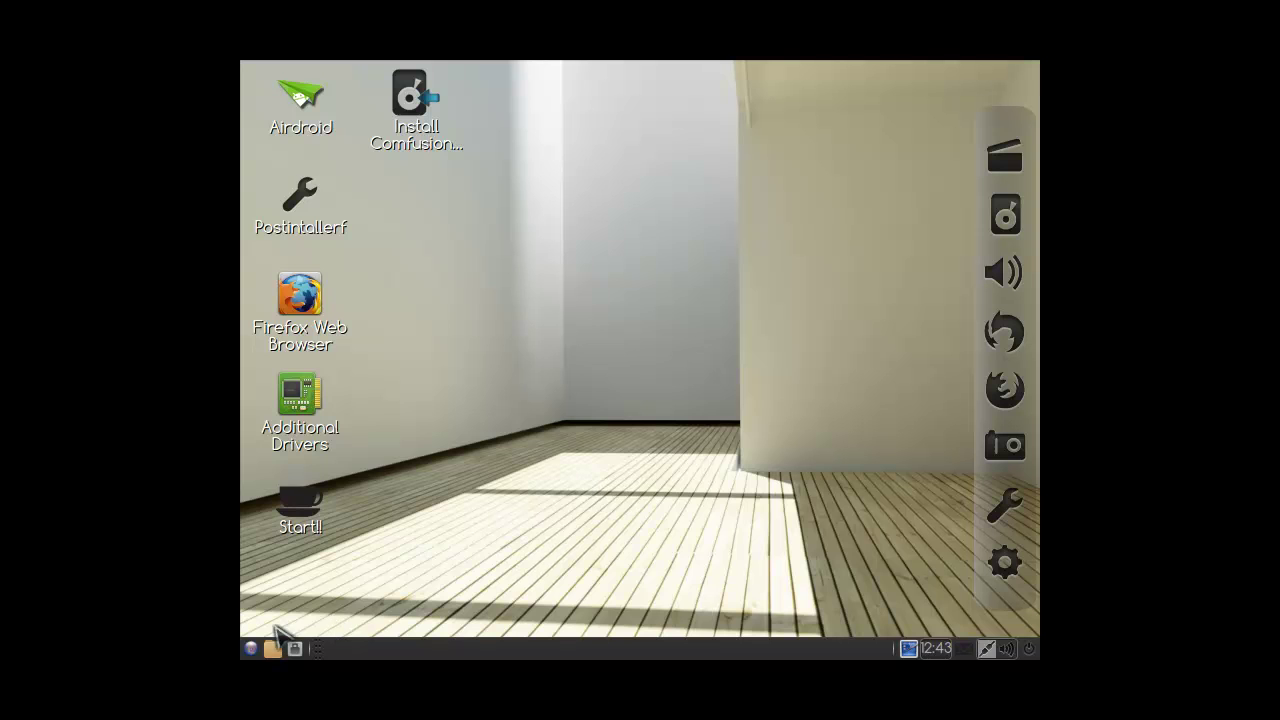
# Set the screen resolution to 1280x720 in Monitor Settings and apply it
pyautogui.click(251, 648)
pyautogui.moveTo(358, 597)
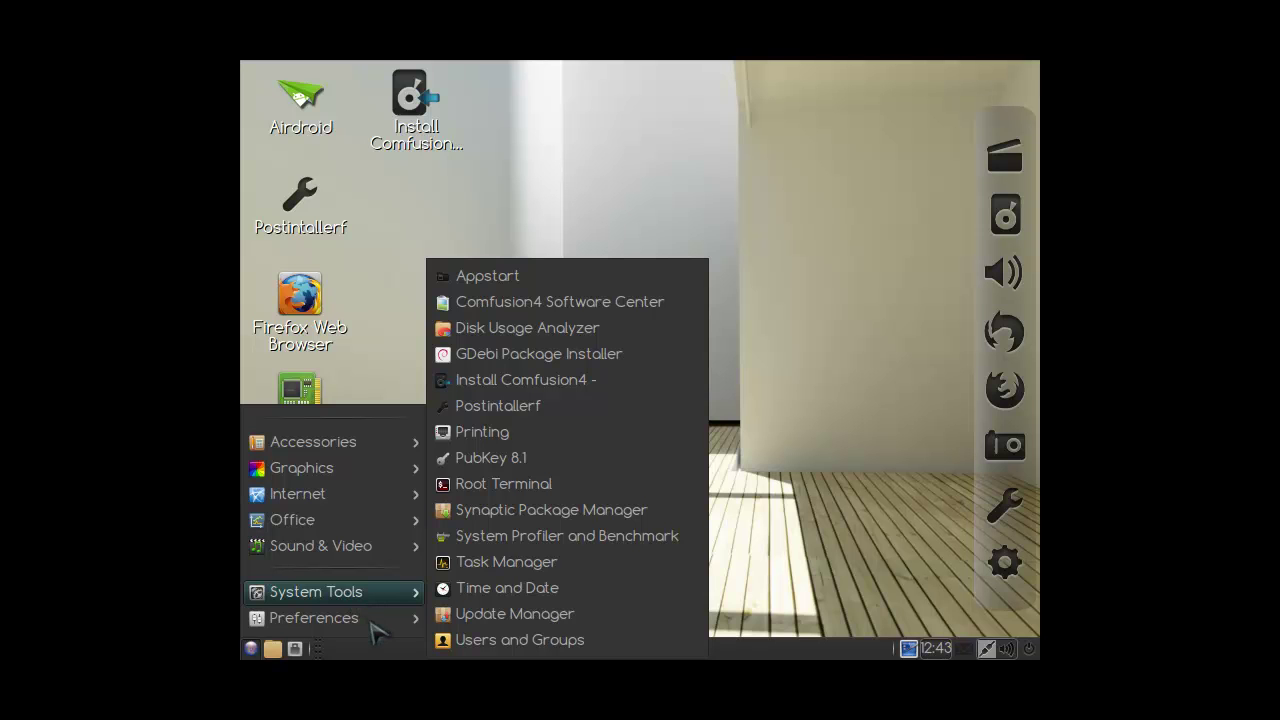
pyautogui.moveTo(365, 626)
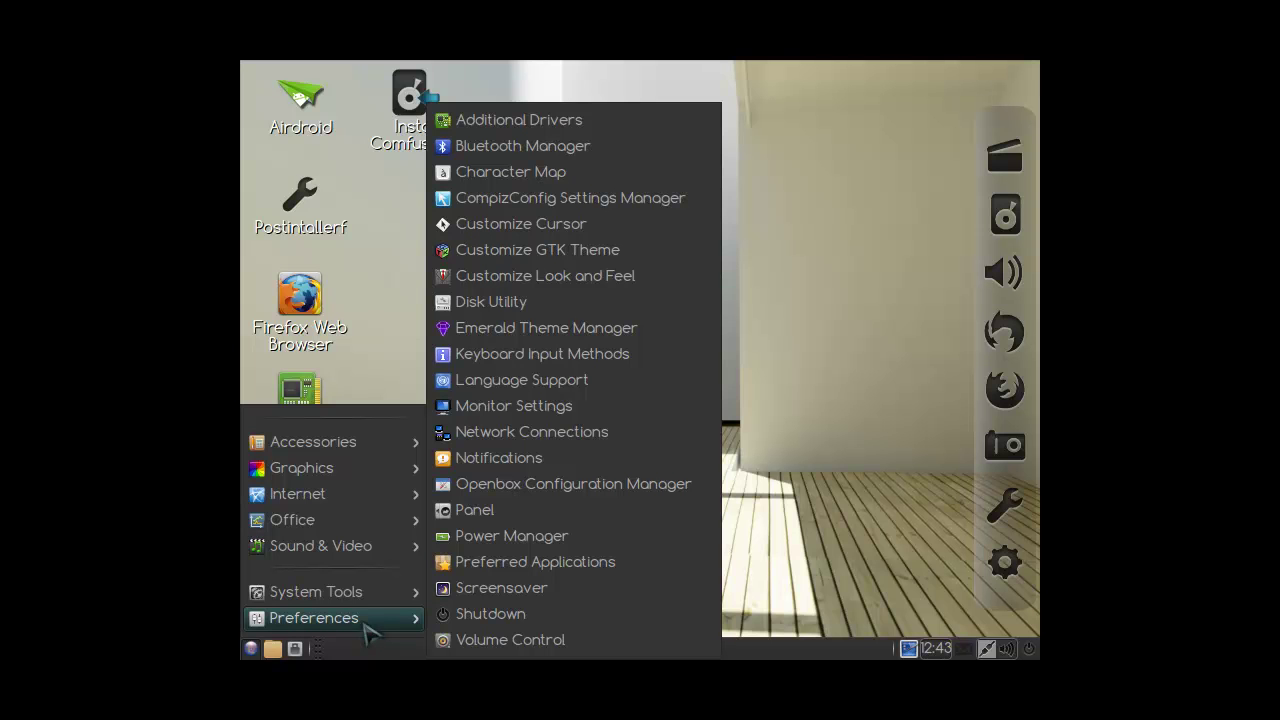
pyautogui.click(575, 406)
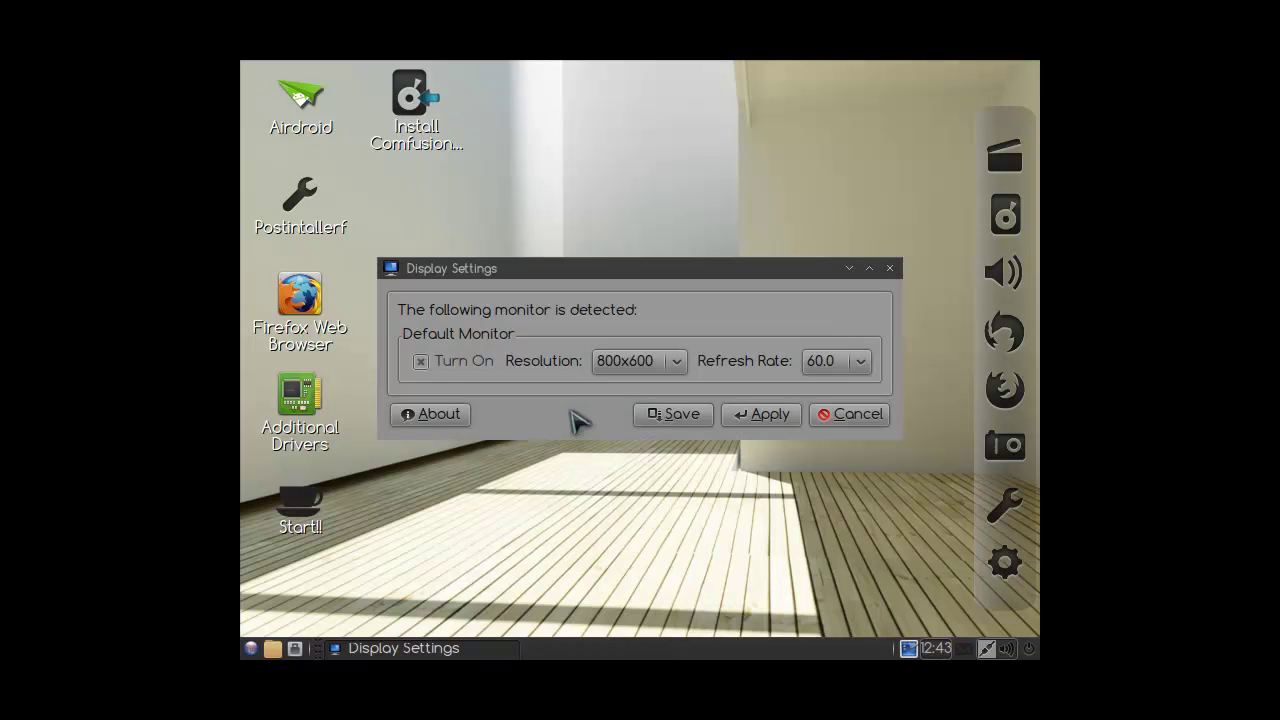
pyautogui.click(630, 365)
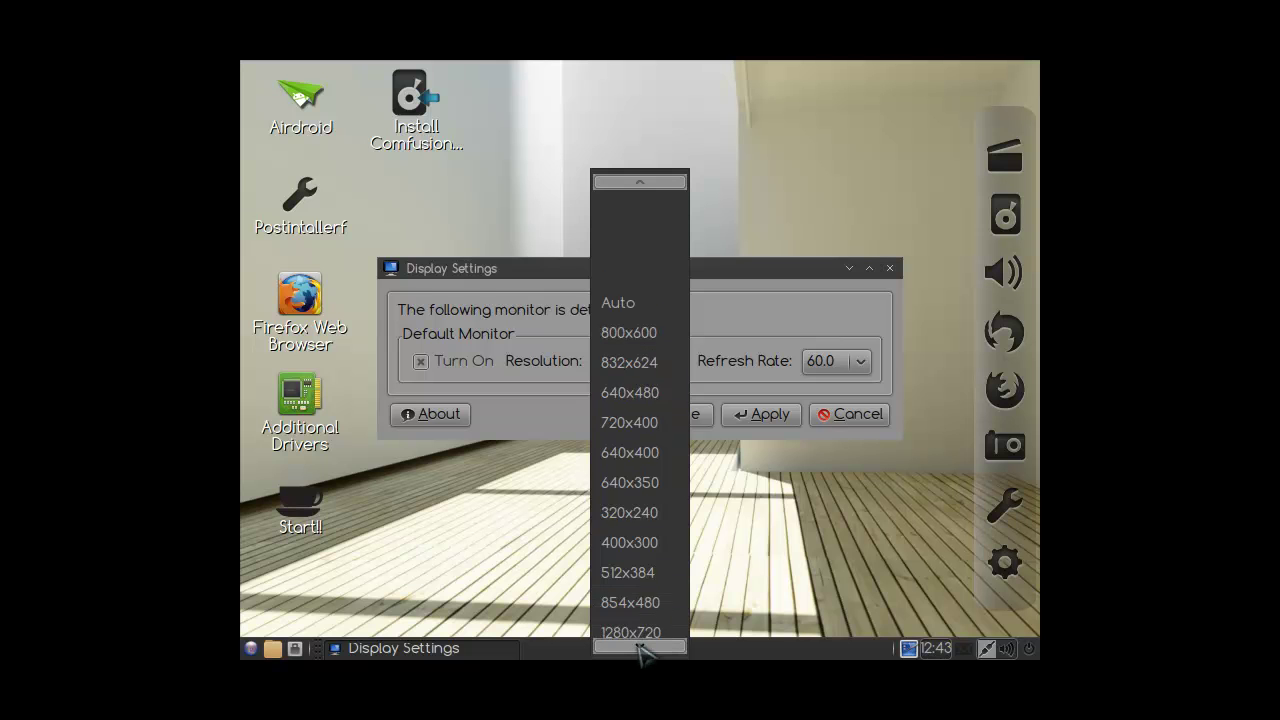
pyautogui.click(650, 562)
pyautogui.click(762, 414)
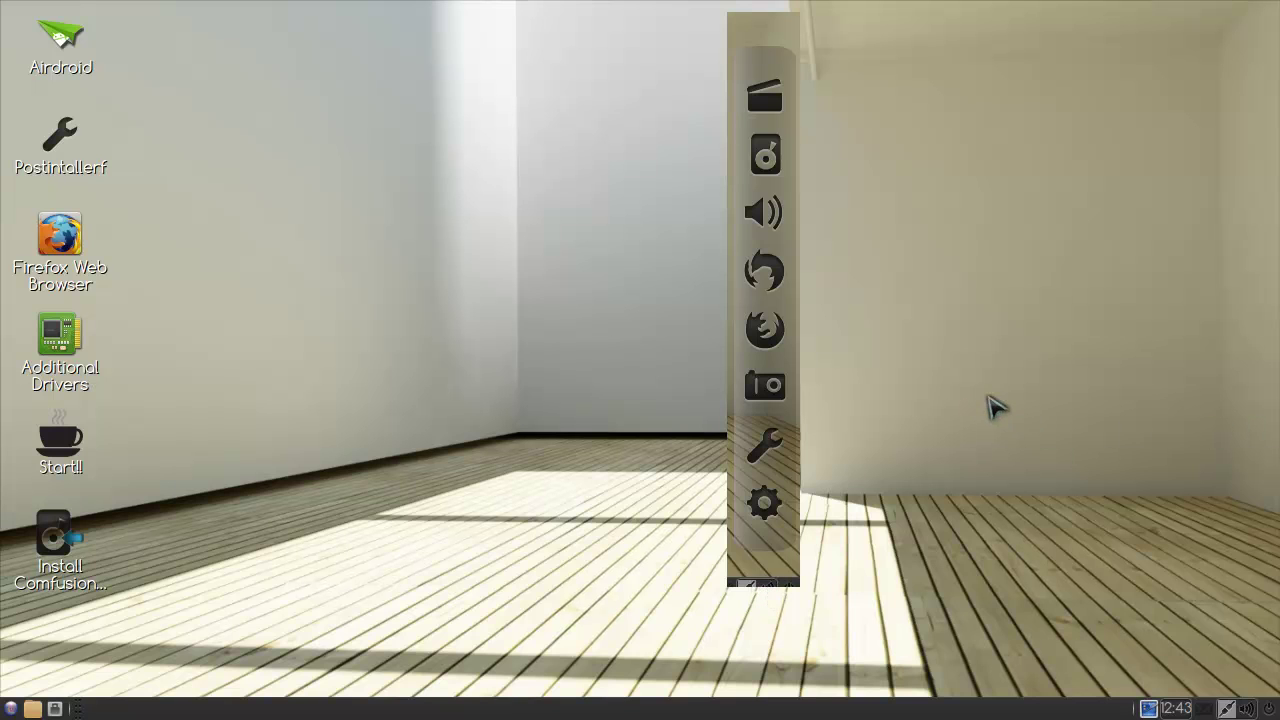
# Move the dock to the right edge, then view and close Disk Usage Analyzer and Volume Control
pyautogui.click(762, 586)
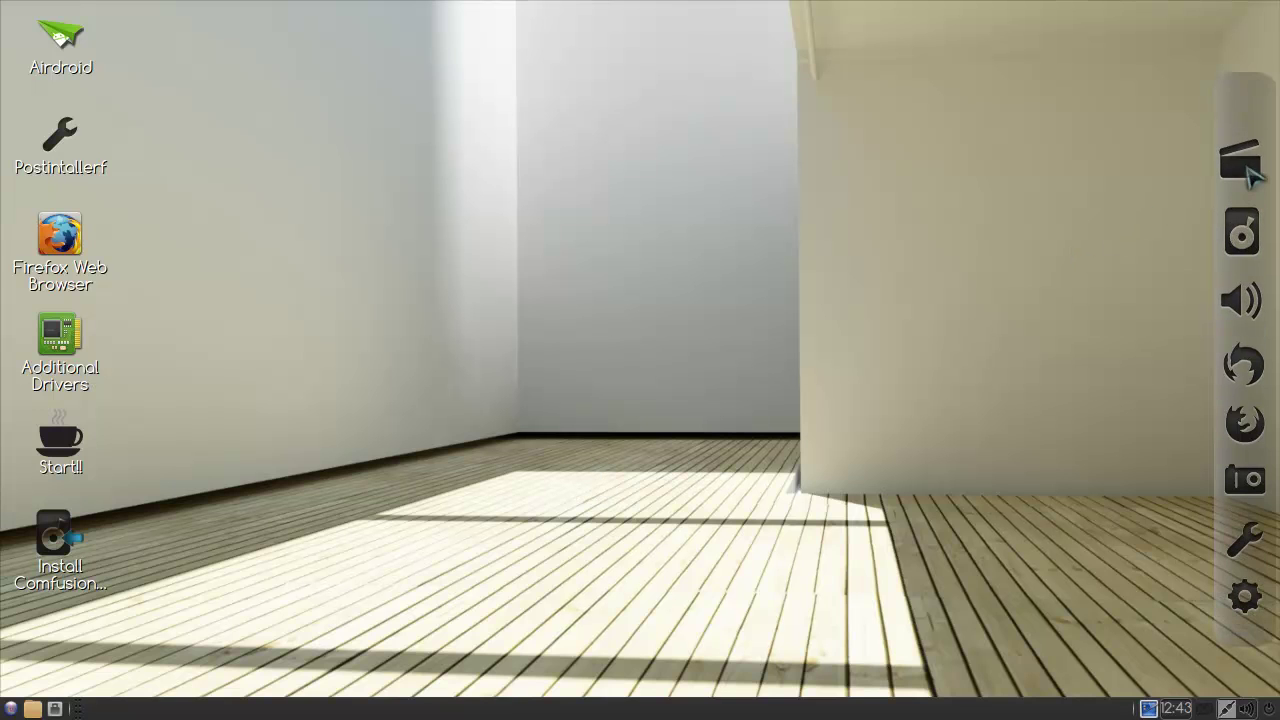
pyautogui.click(1246, 230)
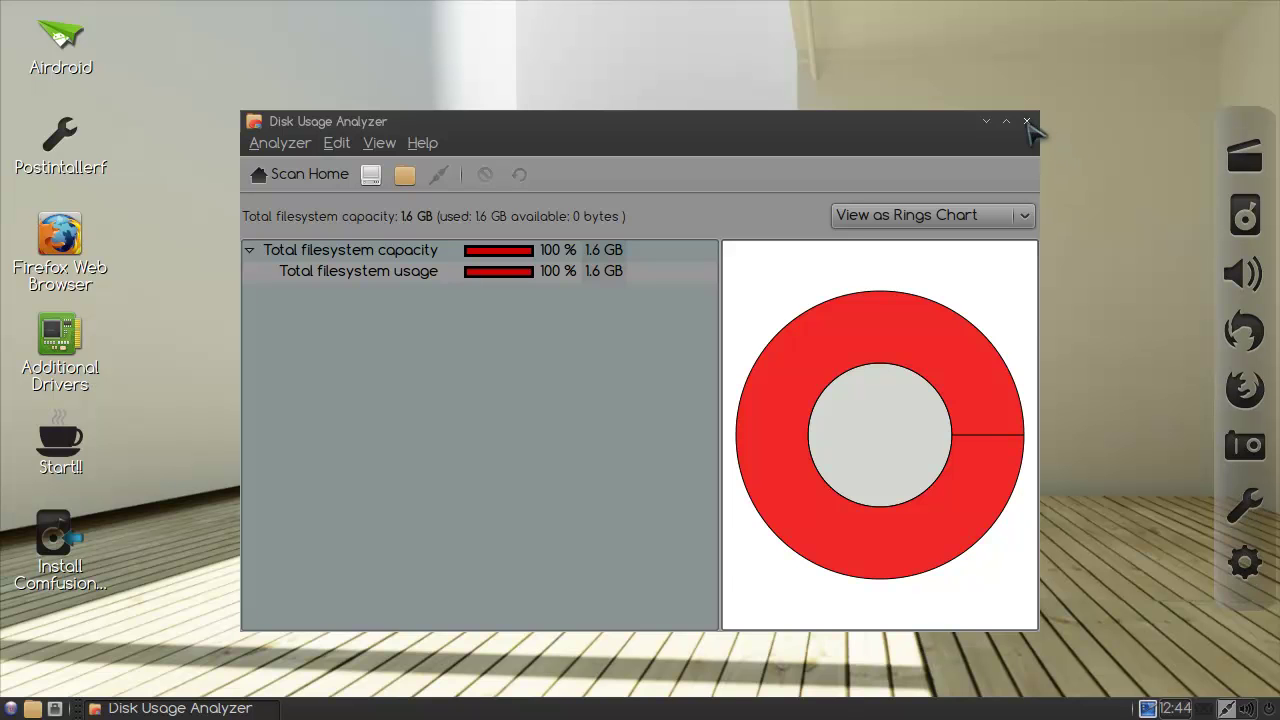
pyautogui.click(1027, 122)
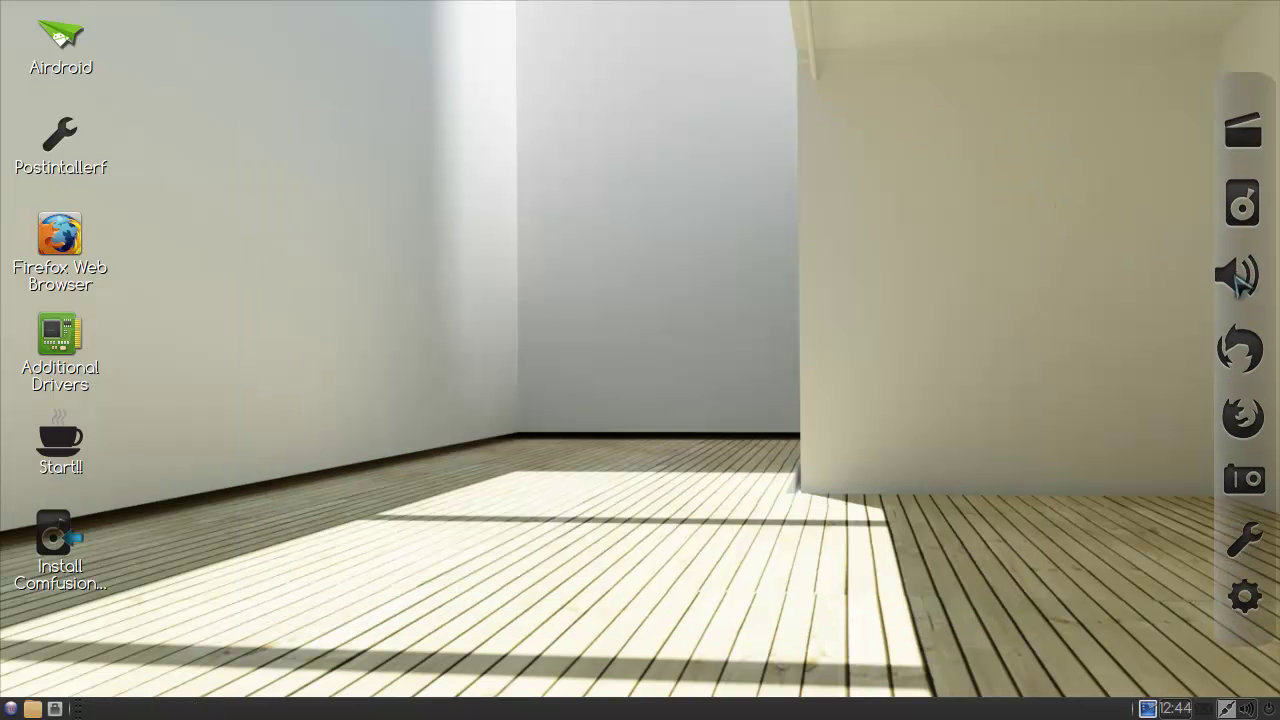
pyautogui.click(1237, 278)
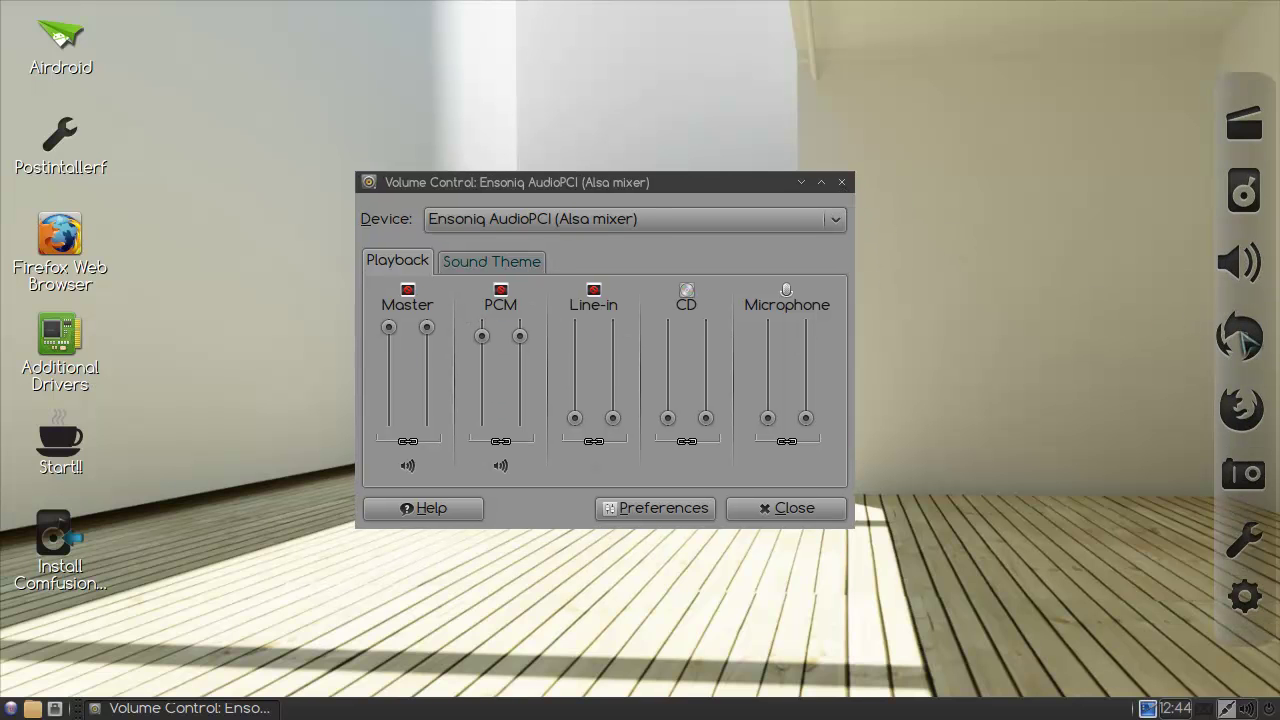
pyautogui.click(842, 182)
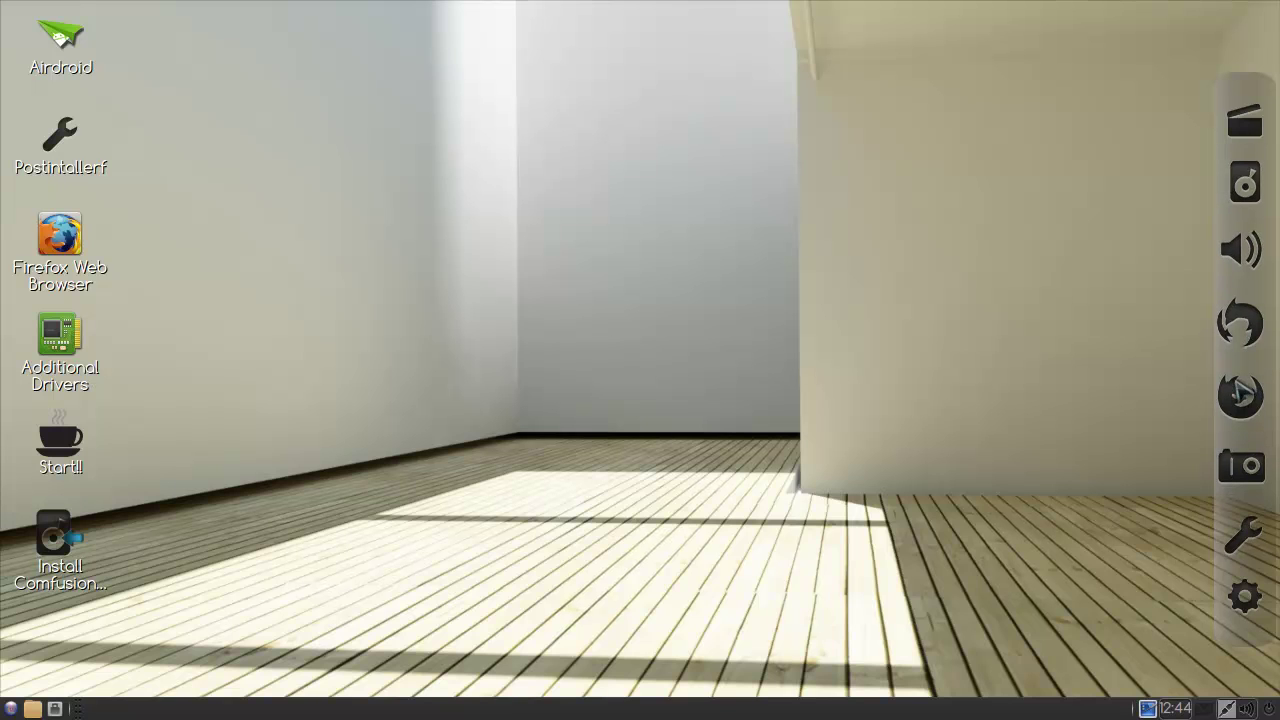
# Launch PostInstallerF and pass its welcome and root password prompts to start updating repositories
pyautogui.click(1242, 515)
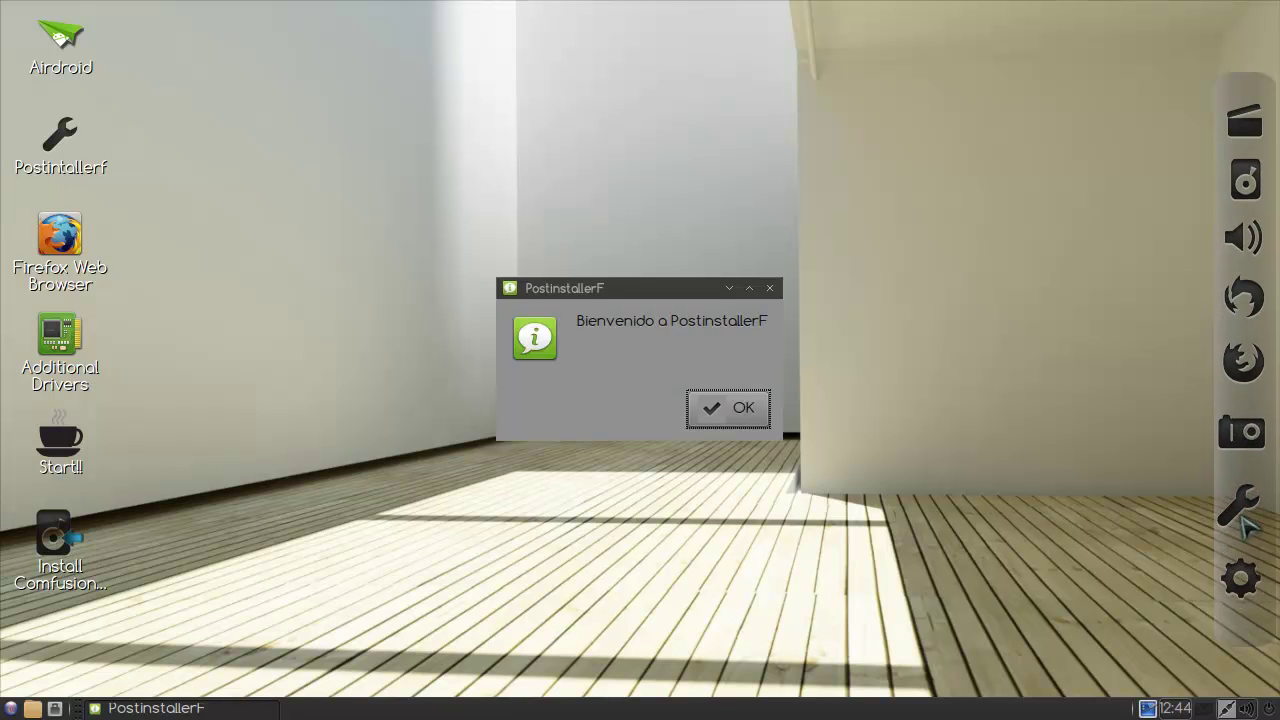
pyautogui.click(744, 412)
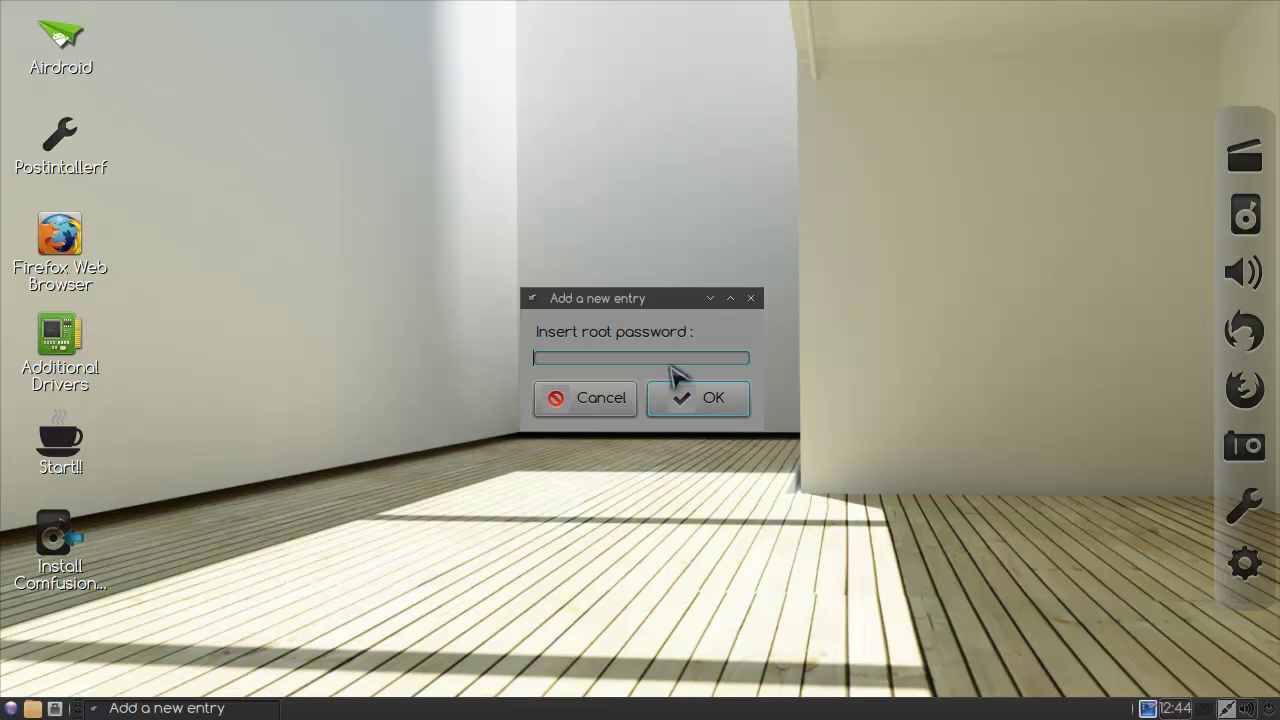
pyautogui.press('Return')
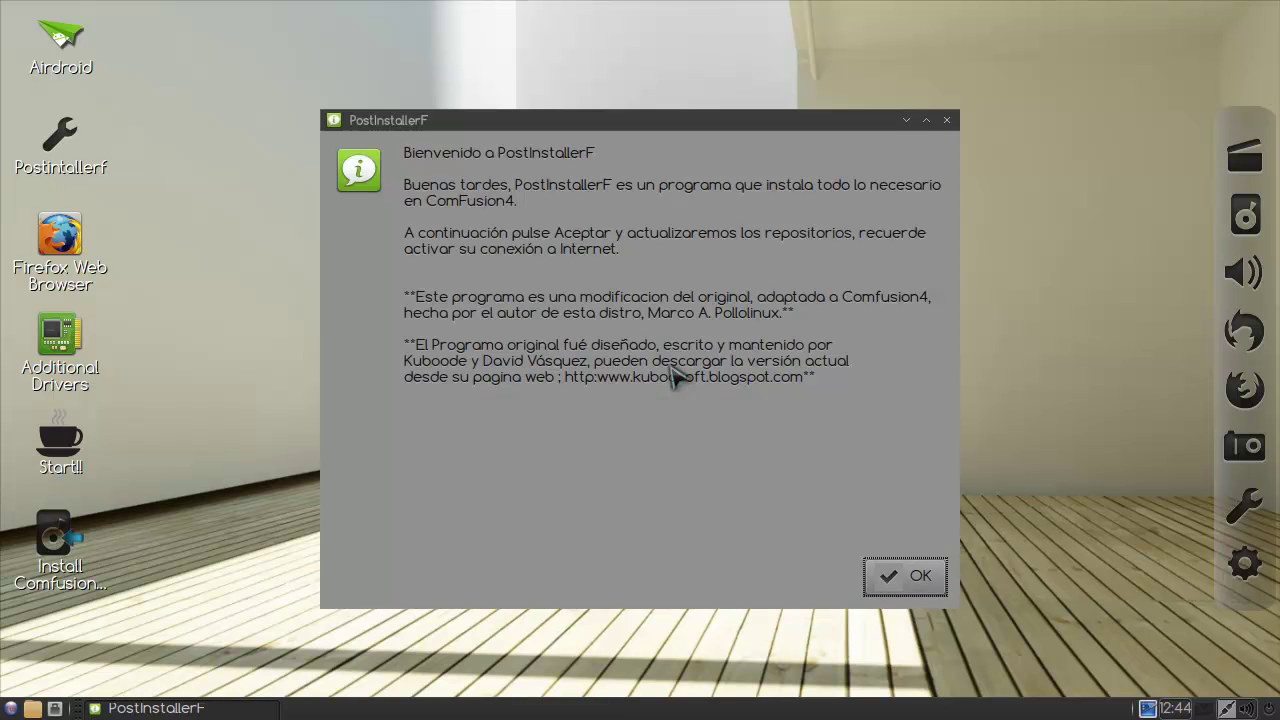
pyautogui.click(908, 576)
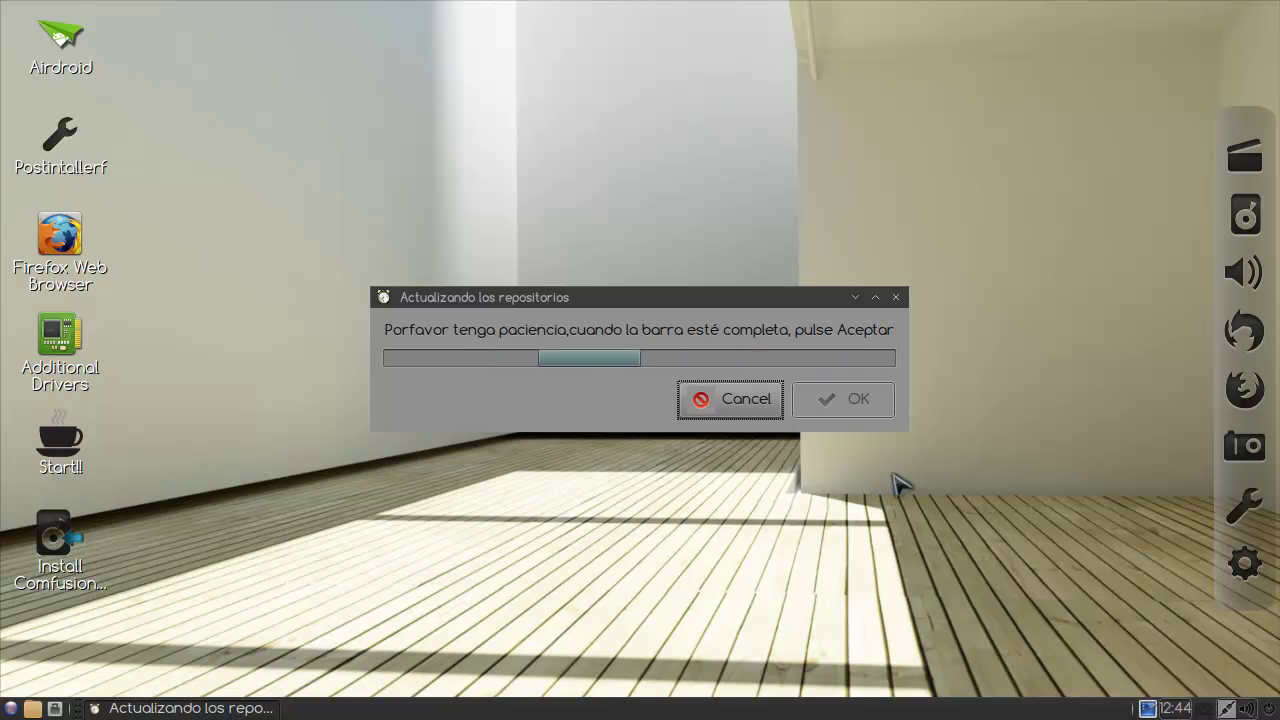
# Browse the Graphics, Internet, Office and Sound & Video menus, then accept the finished repository update
pyautogui.click(10, 708)
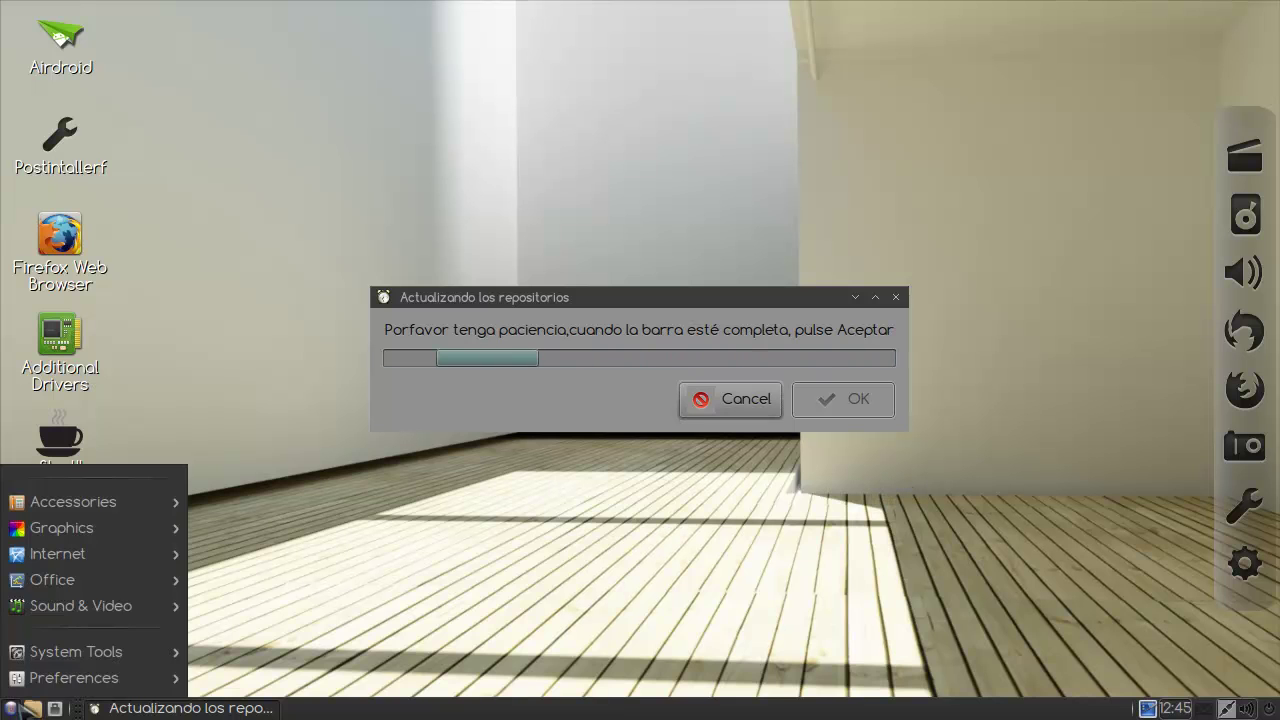
pyautogui.moveTo(160, 505)
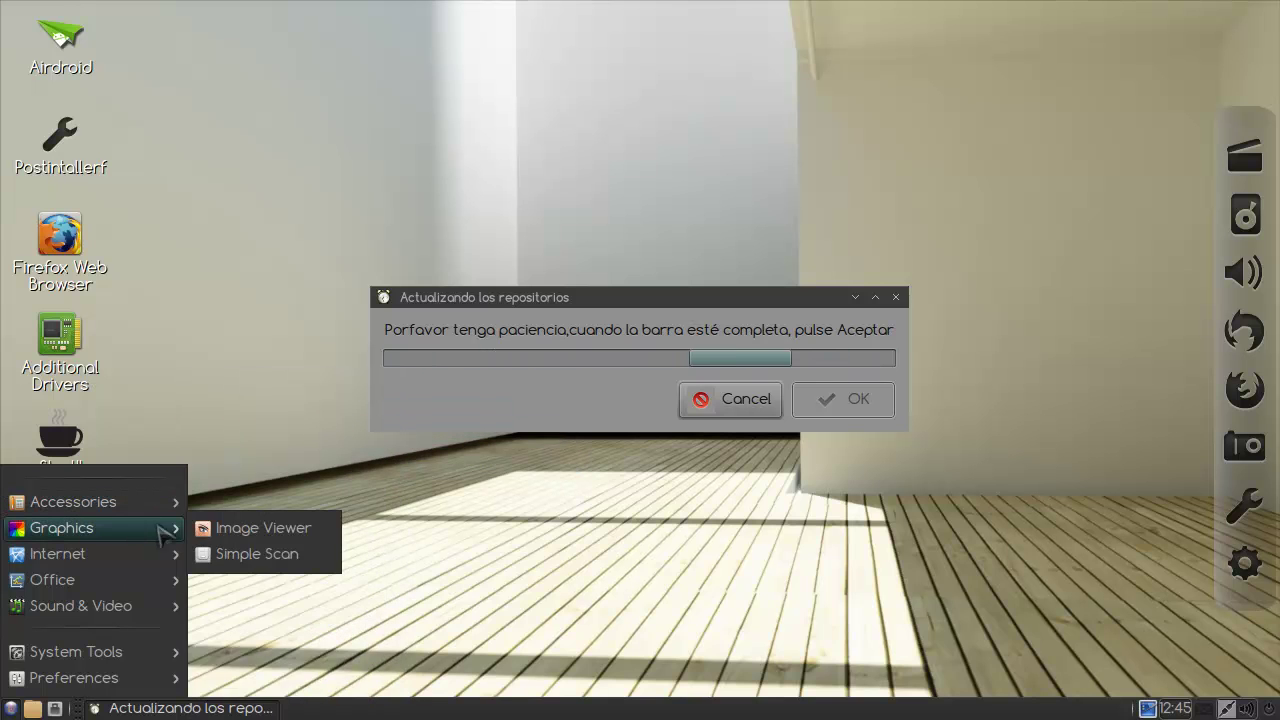
pyautogui.moveTo(176, 553)
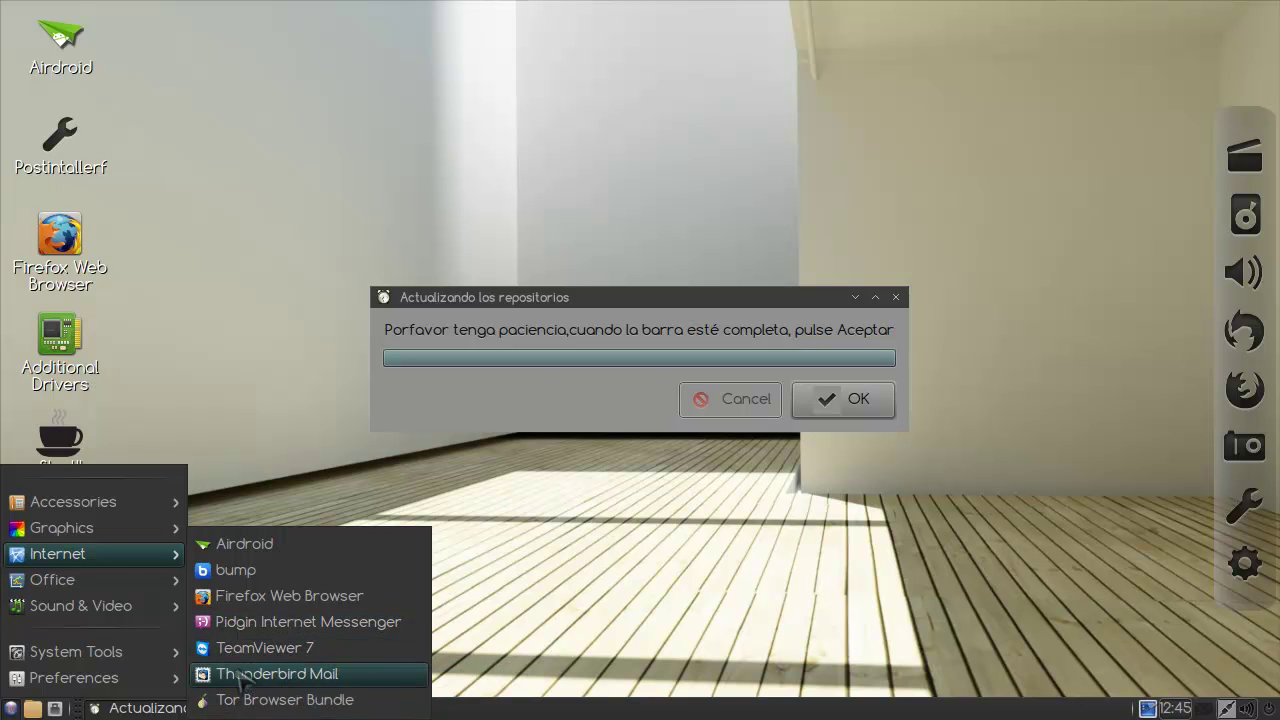
pyautogui.moveTo(145, 580)
pyautogui.moveTo(158, 614)
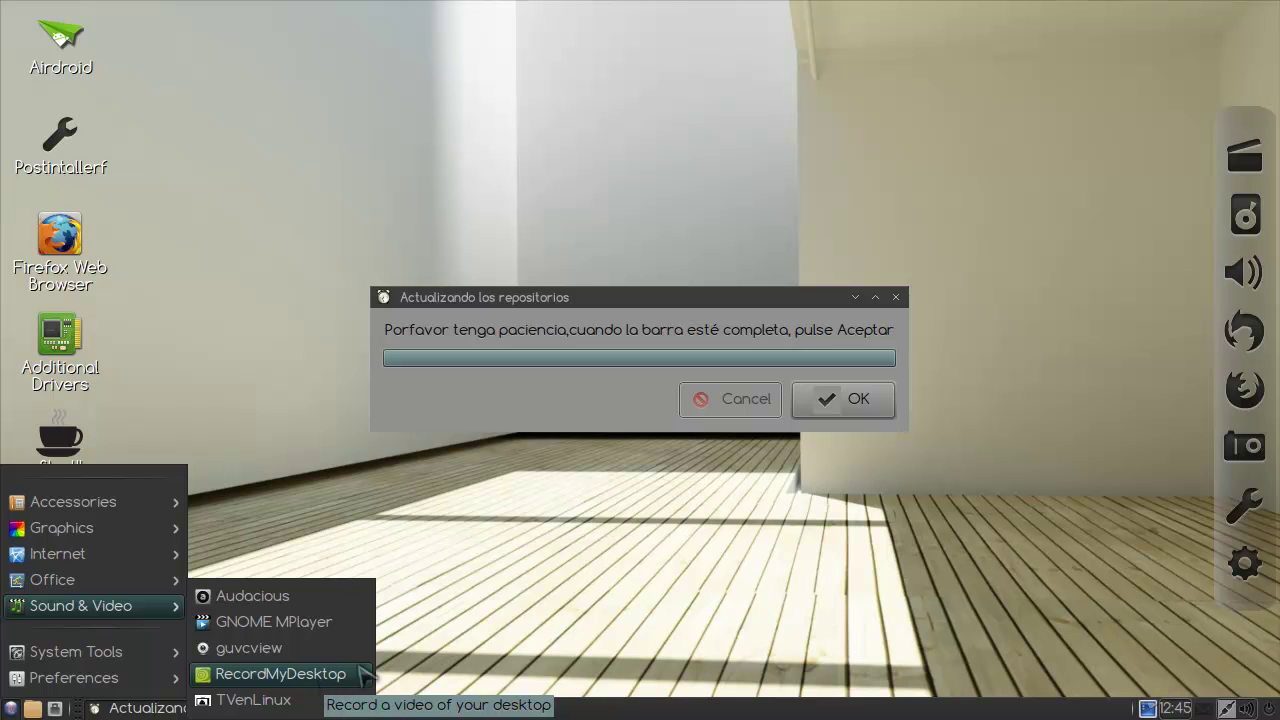
pyautogui.click(490, 595)
pyautogui.click(815, 396)
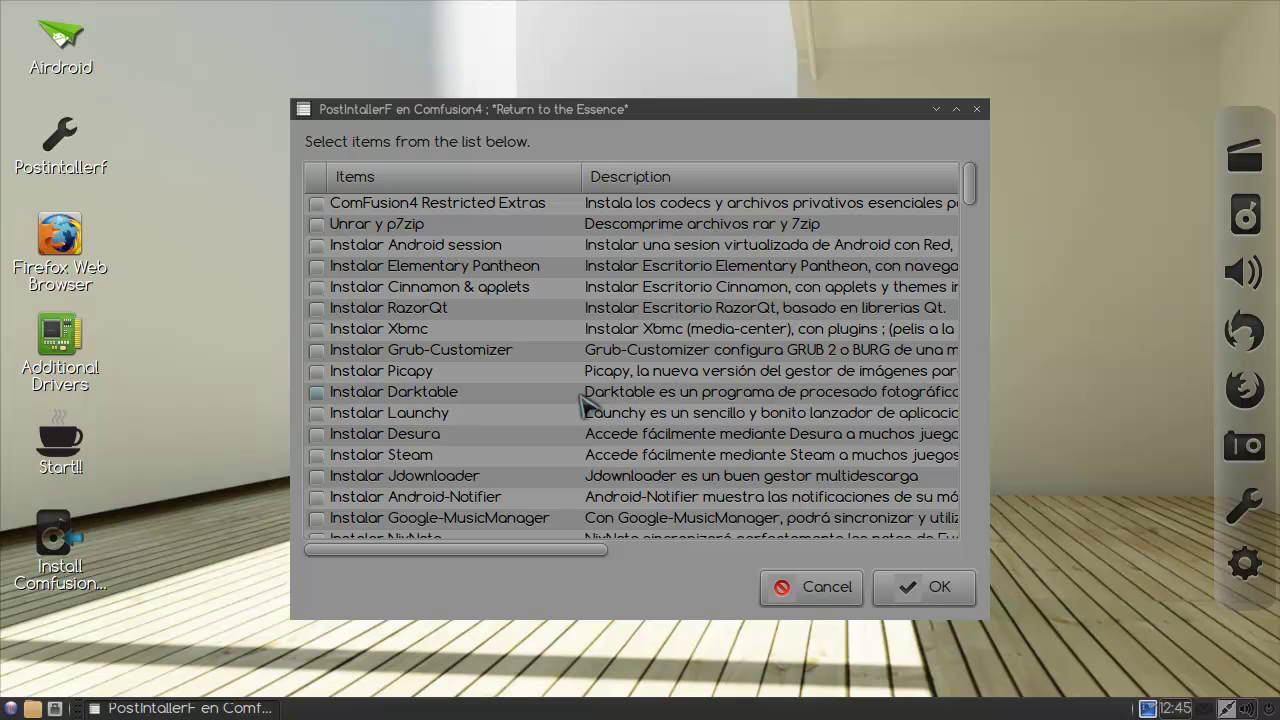
# Scroll through the full PostInstallerF program list to the bottom and back, then close it
pyautogui.moveTo(968, 183); pyautogui.dragTo(1000, 134)
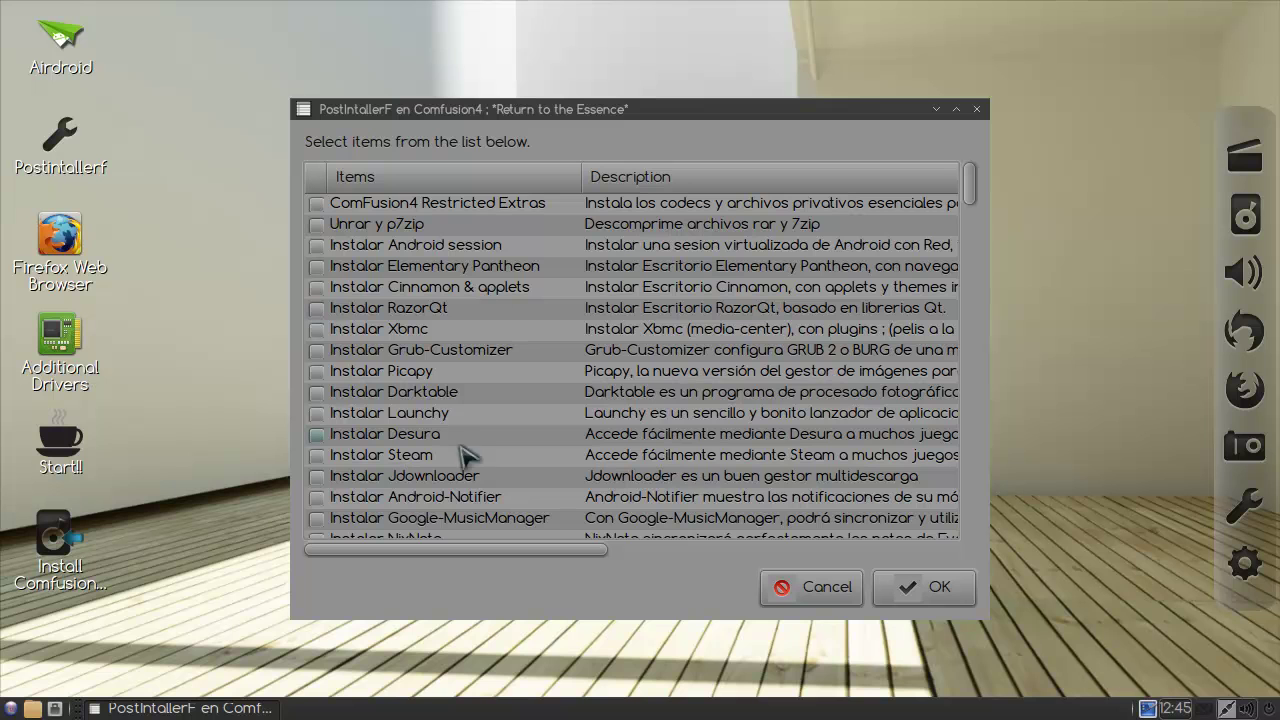
pyautogui.moveTo(970, 188); pyautogui.dragTo(983, 613)
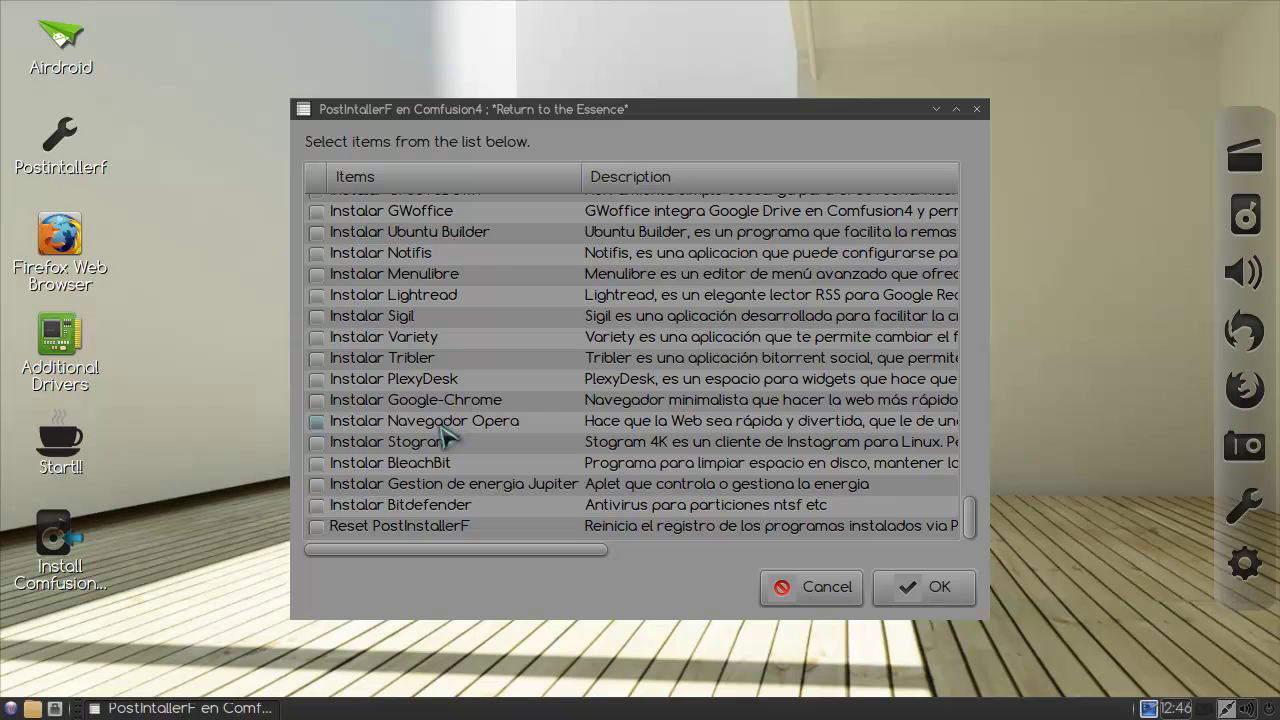
pyautogui.scroll(3, 420, 300)
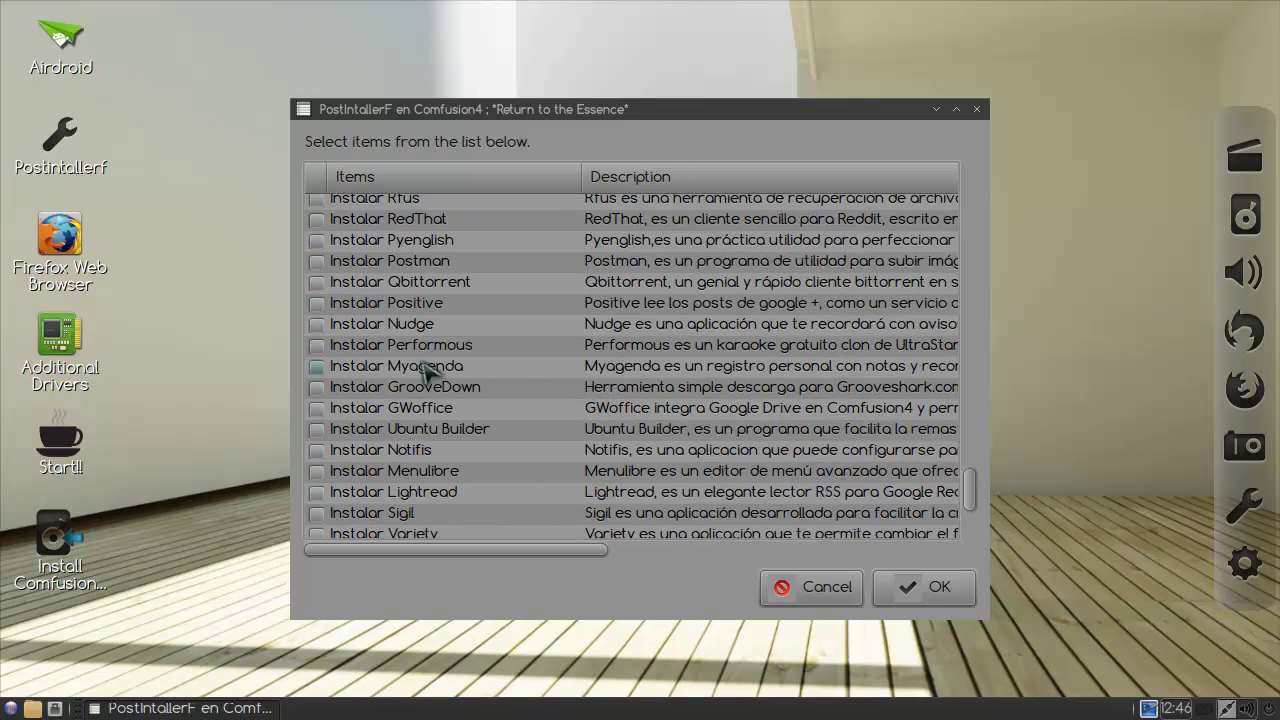
pyautogui.scroll(3, 423, 371)
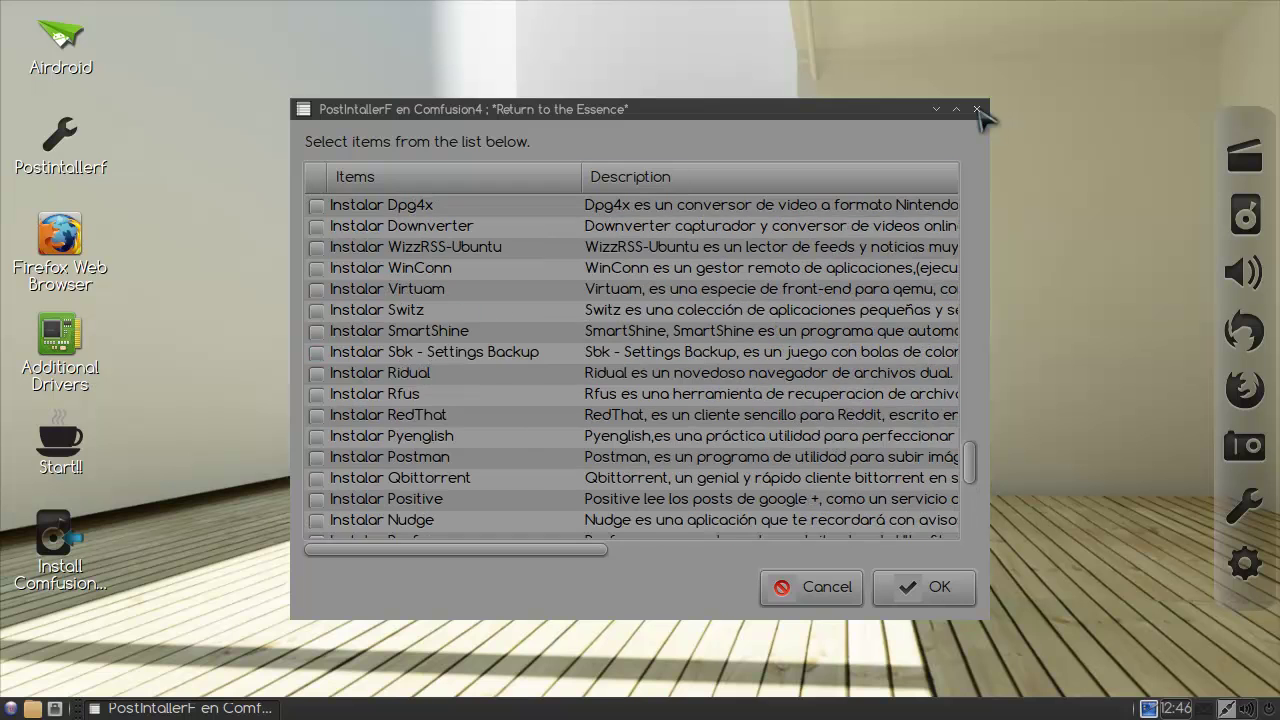
pyautogui.click(976, 109)
# Open Language Support from the application menu and scroll through its language list
pyautogui.click(10, 708)
pyautogui.moveTo(120, 683)
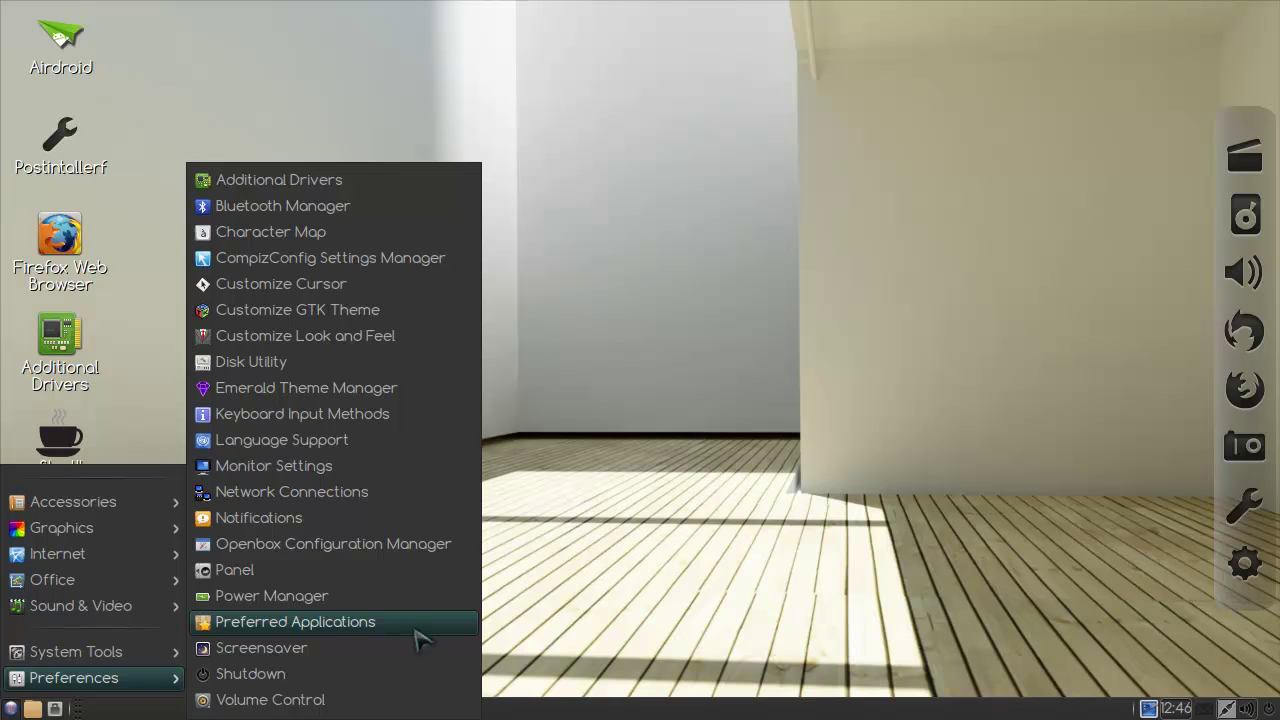
pyautogui.click(371, 449)
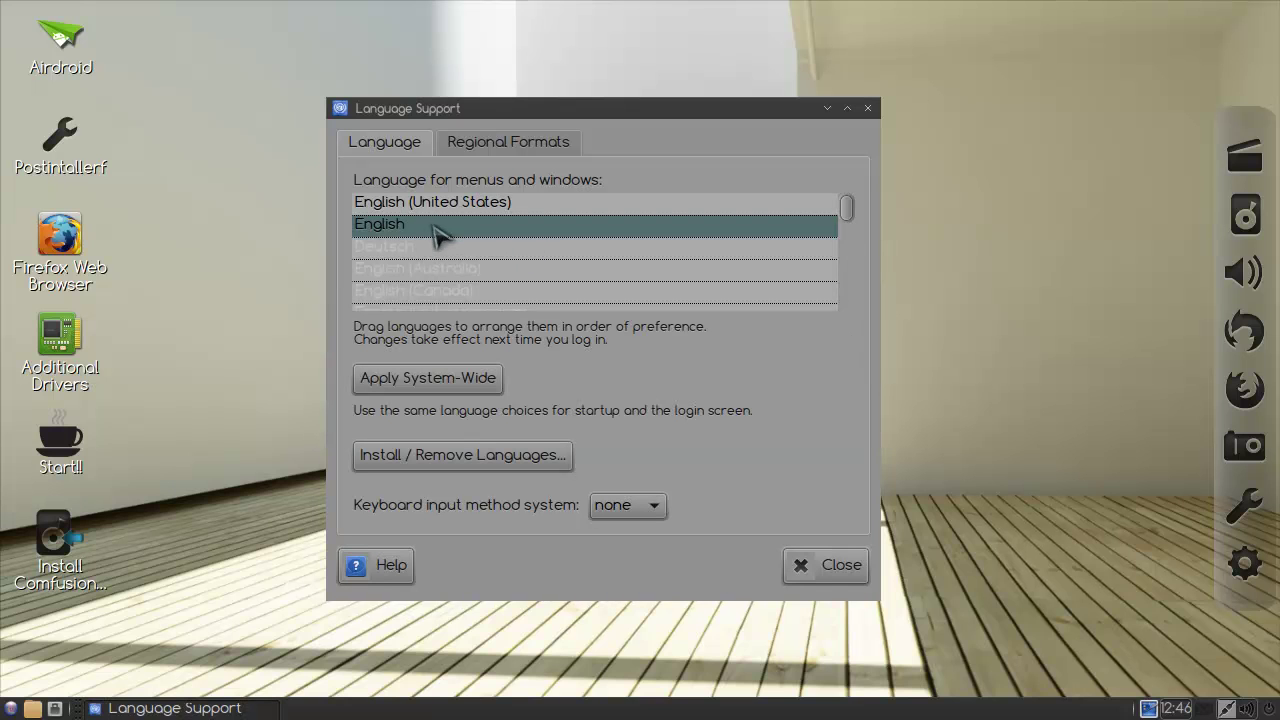
pyautogui.scroll(-3, 651, 249)
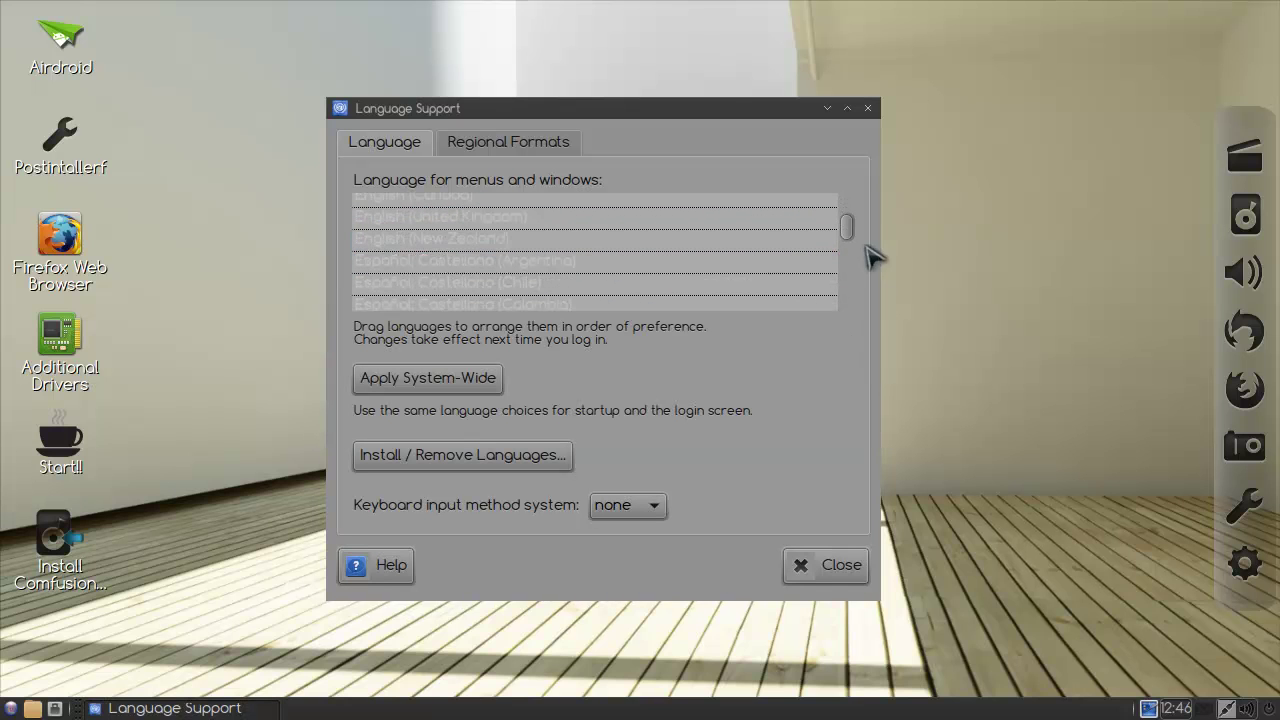
pyautogui.moveTo(848, 235); pyautogui.dragTo(849, 206)
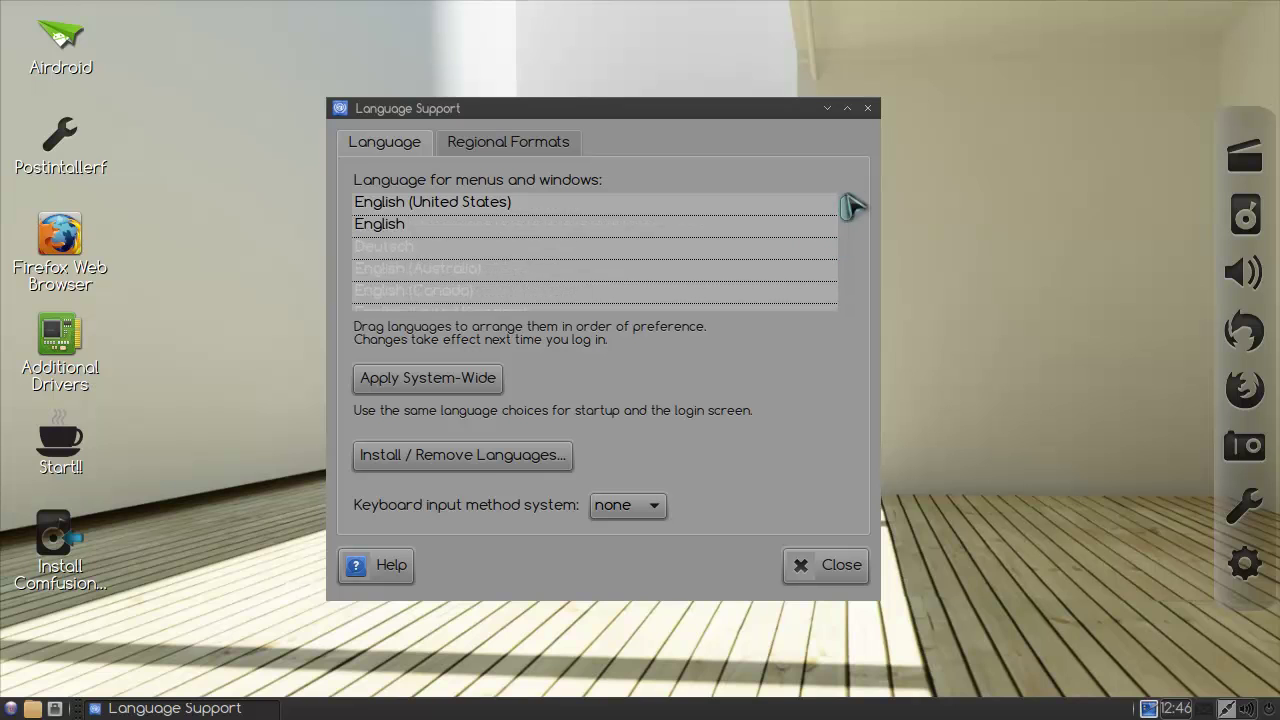
pyautogui.click(10, 706)
pyautogui.click(12, 707)
# Reorder the English entries, apply system-wide, review English (United States) regional formats, then close
pyautogui.click(442, 226)
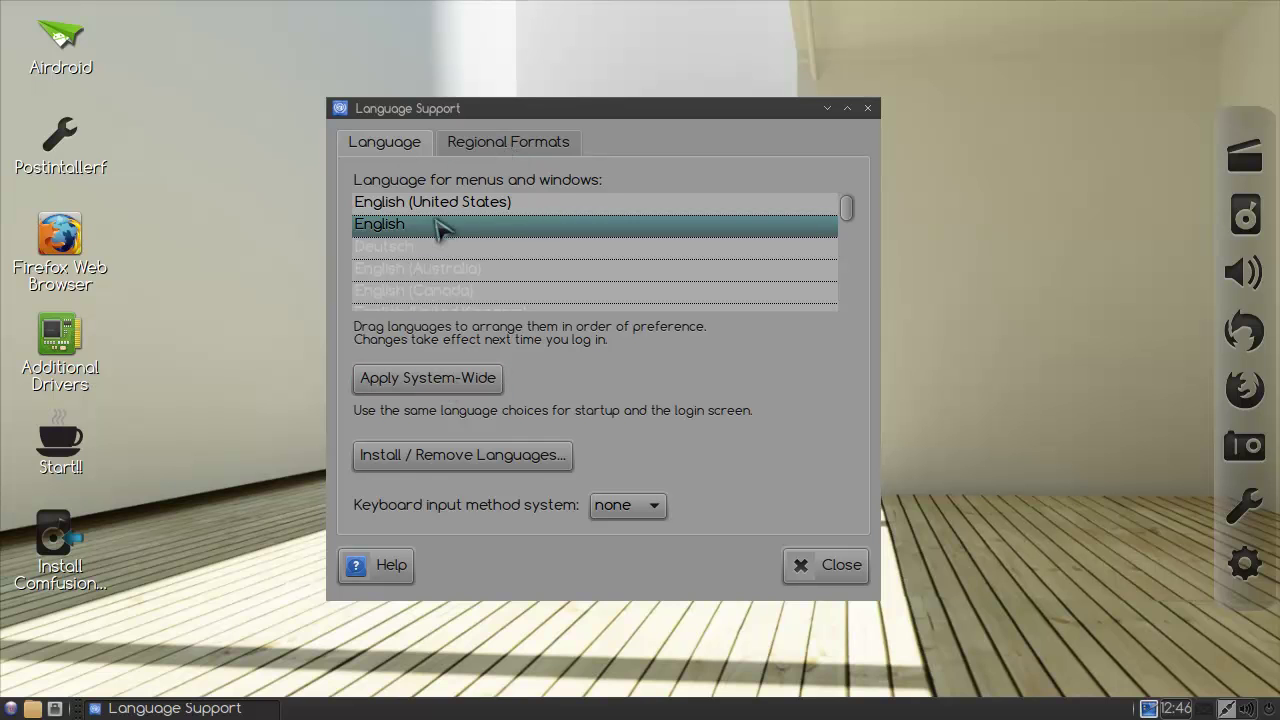
pyautogui.moveTo(442, 226); pyautogui.dragTo(483, 217)
pyautogui.click(462, 385)
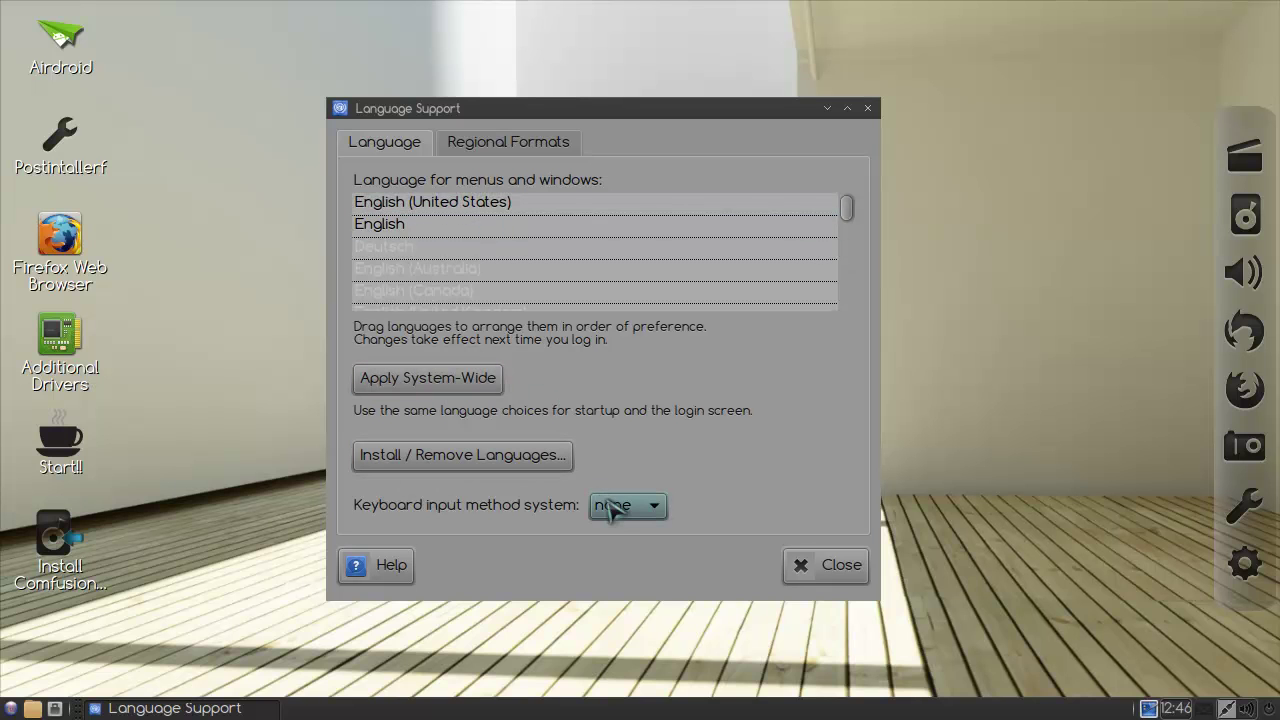
pyautogui.click(478, 200)
pyautogui.moveTo(478, 195); pyautogui.dragTo(487, 165)
pyautogui.click(490, 143)
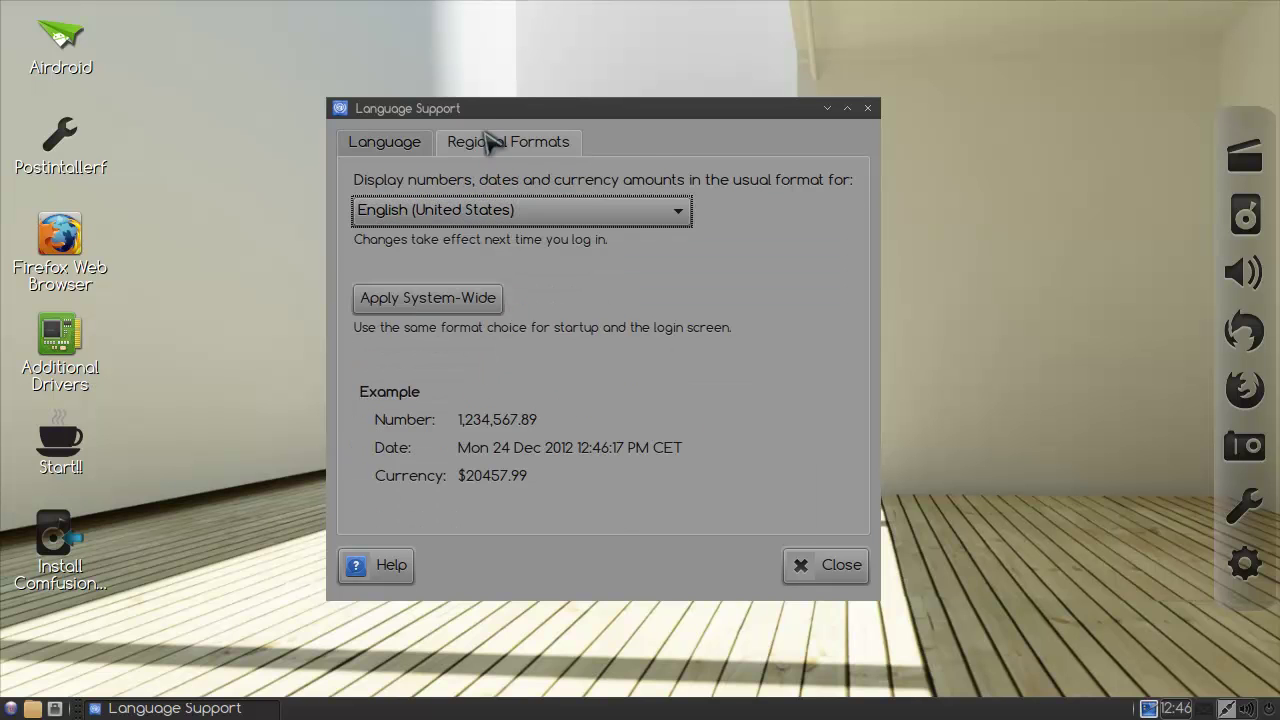
pyautogui.click(828, 568)
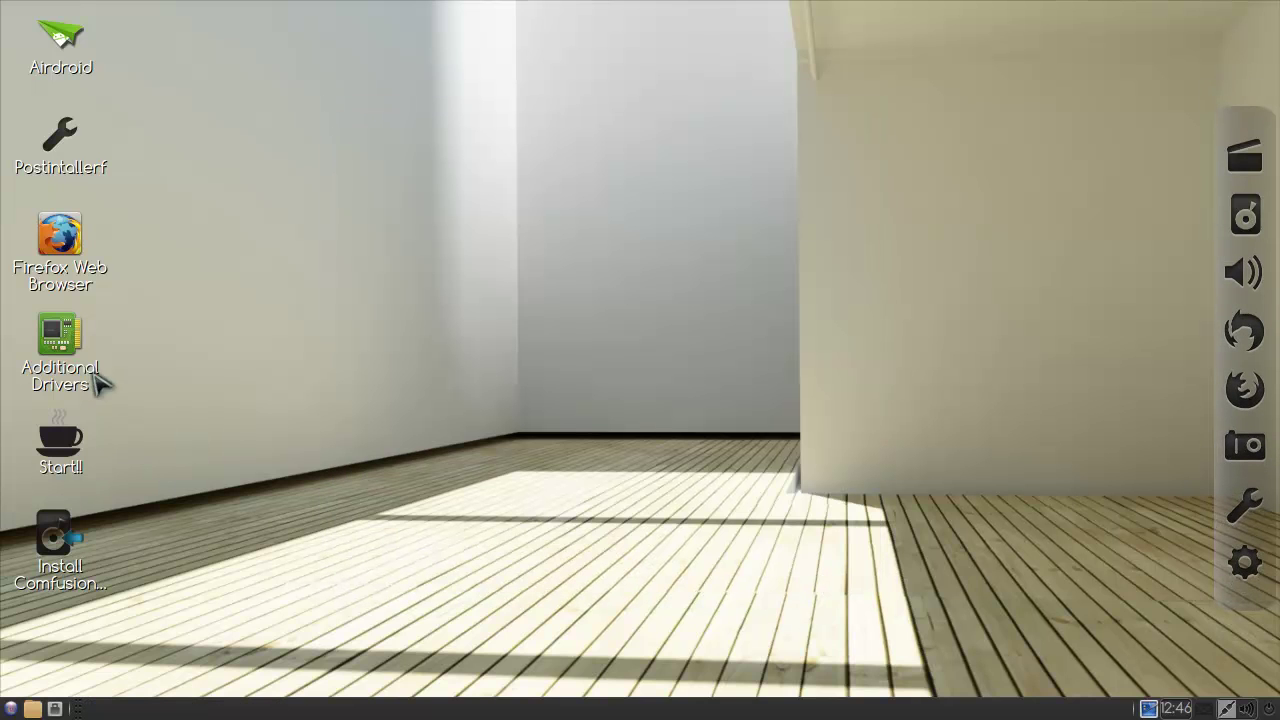
# Relaunch PostInstallerF with the root password to start the repository update, then open Firefox
pyautogui.click(80, 168)
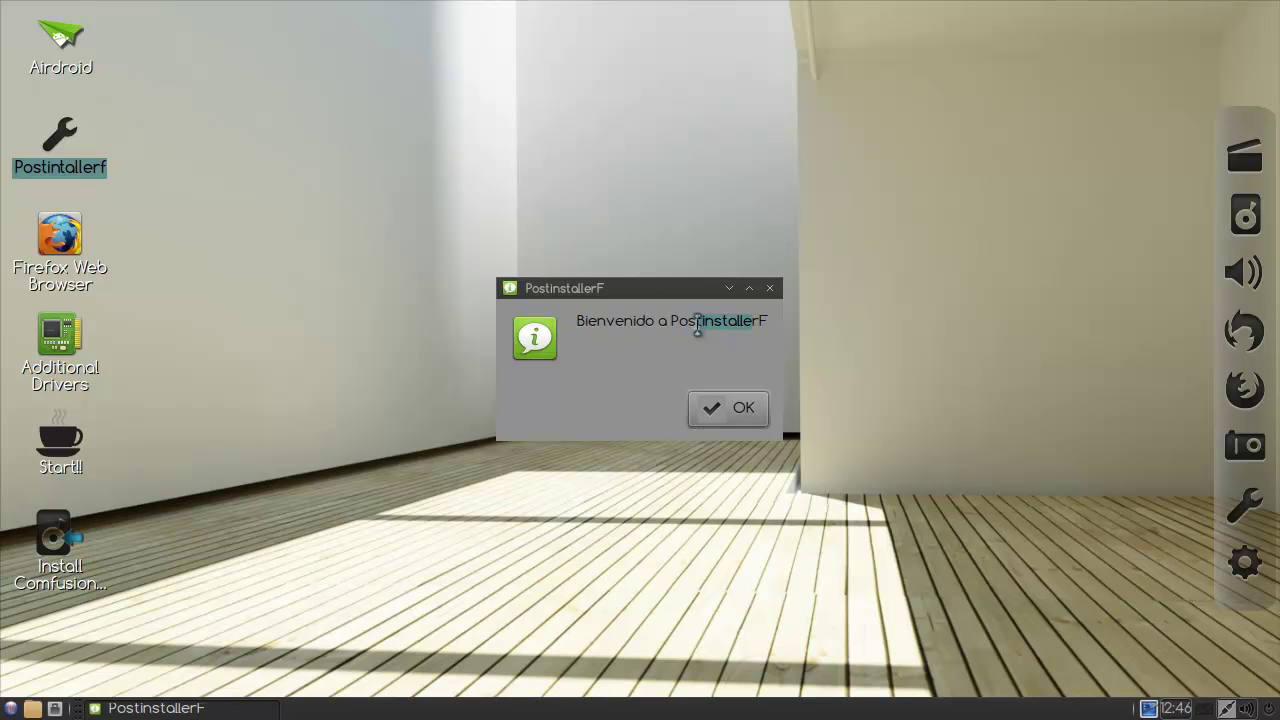
pyautogui.click(745, 408)
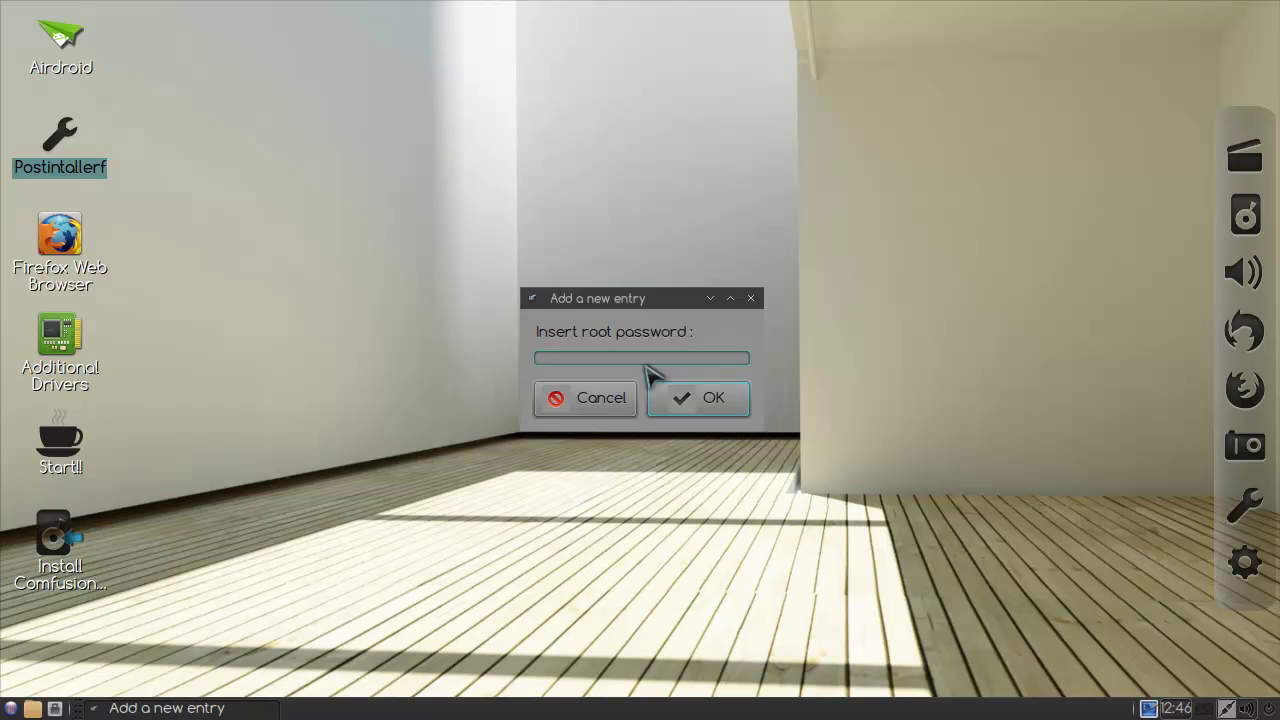
pyautogui.press('Return')
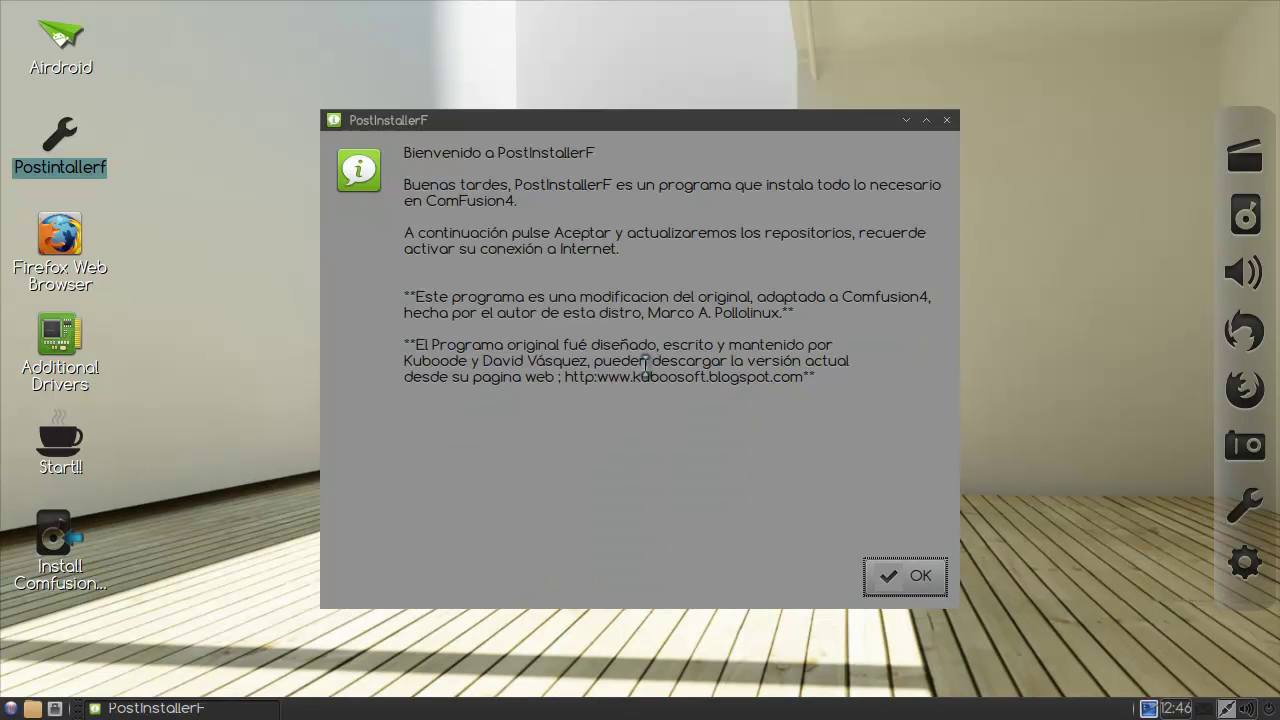
pyautogui.click(905, 578)
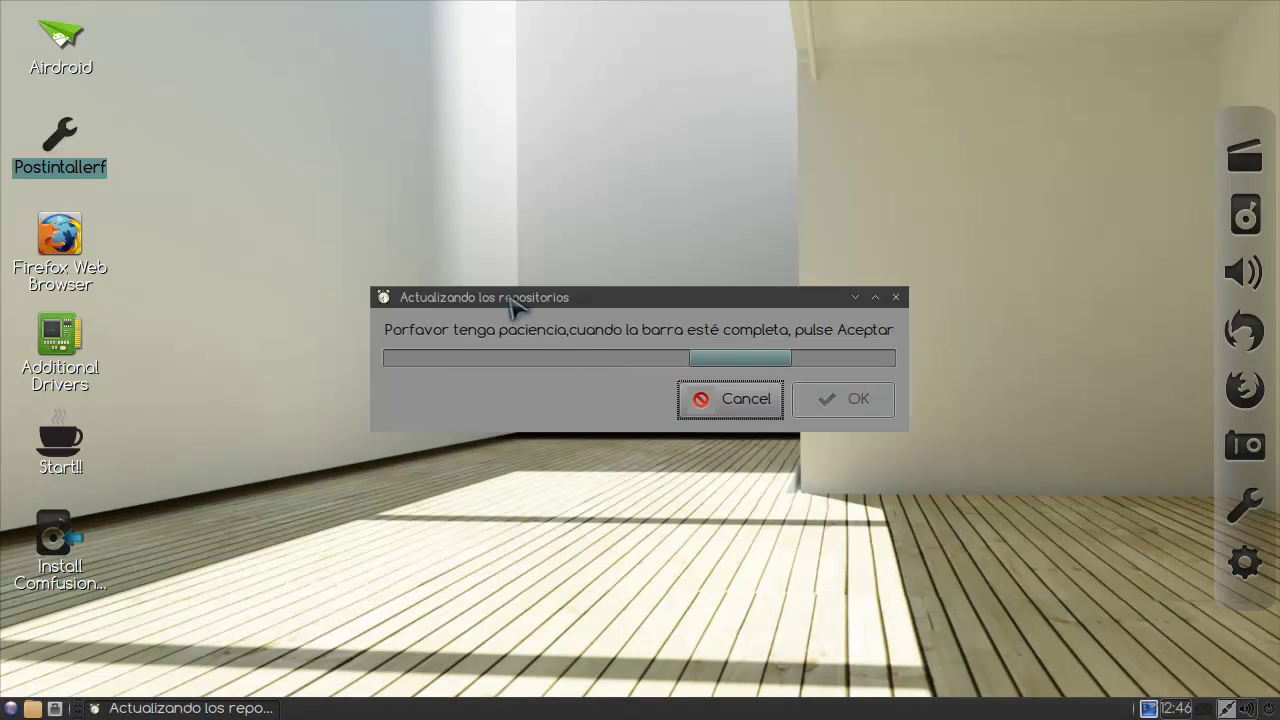
pyautogui.moveTo(555, 297); pyautogui.dragTo(533, 60)
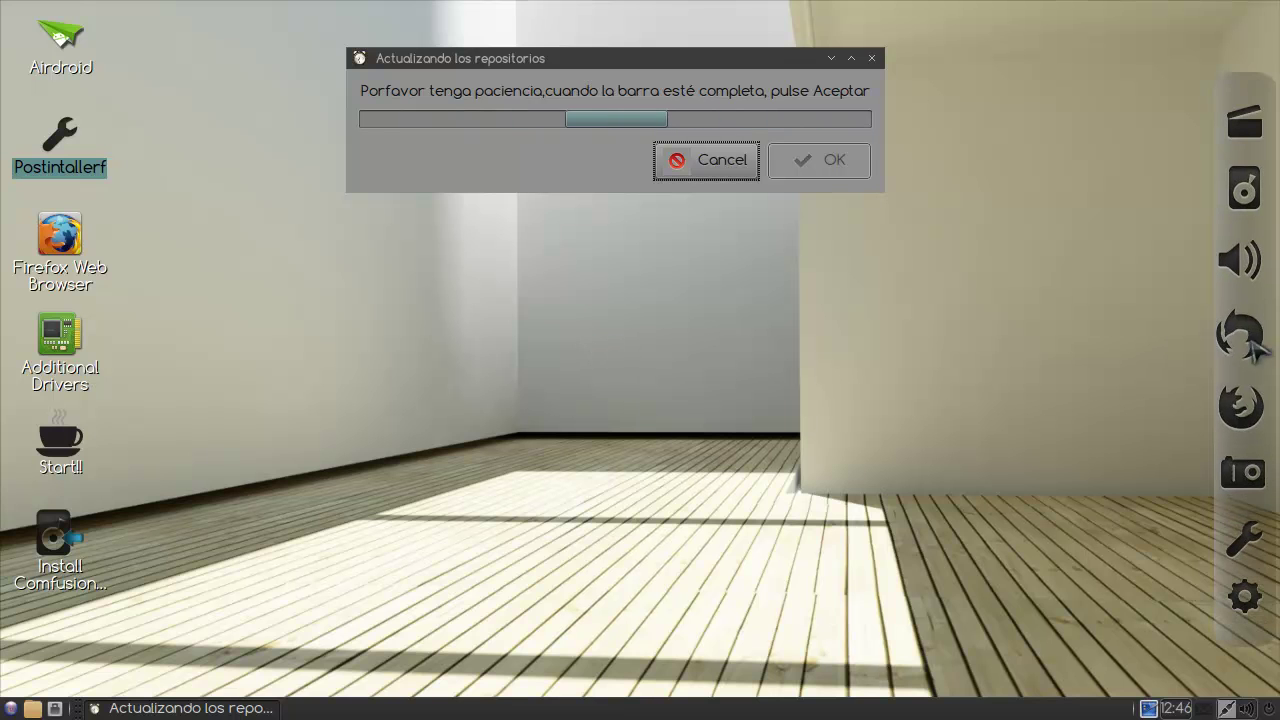
pyautogui.click(1248, 393)
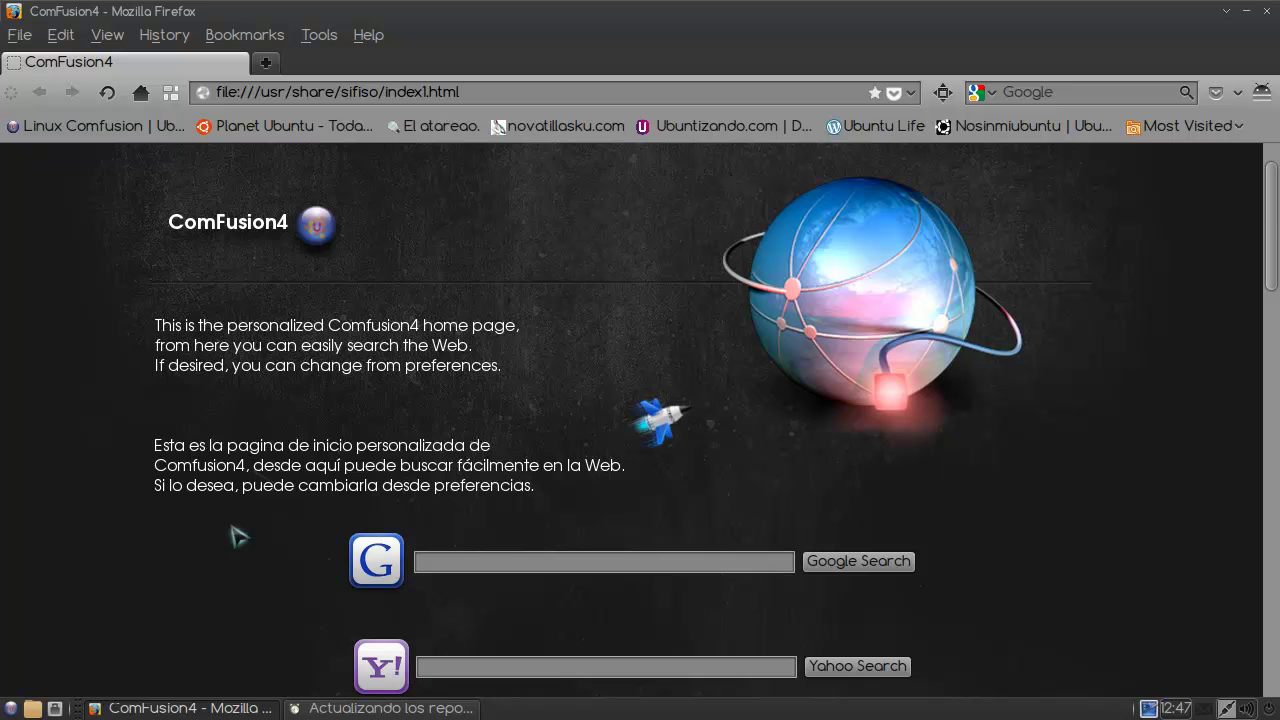
# Scroll the ComFusion4 home page and open the ComFusion Website in a background tab
pyautogui.scroll(-4, 236, 535)
pyautogui.scroll(2, 284, 414)
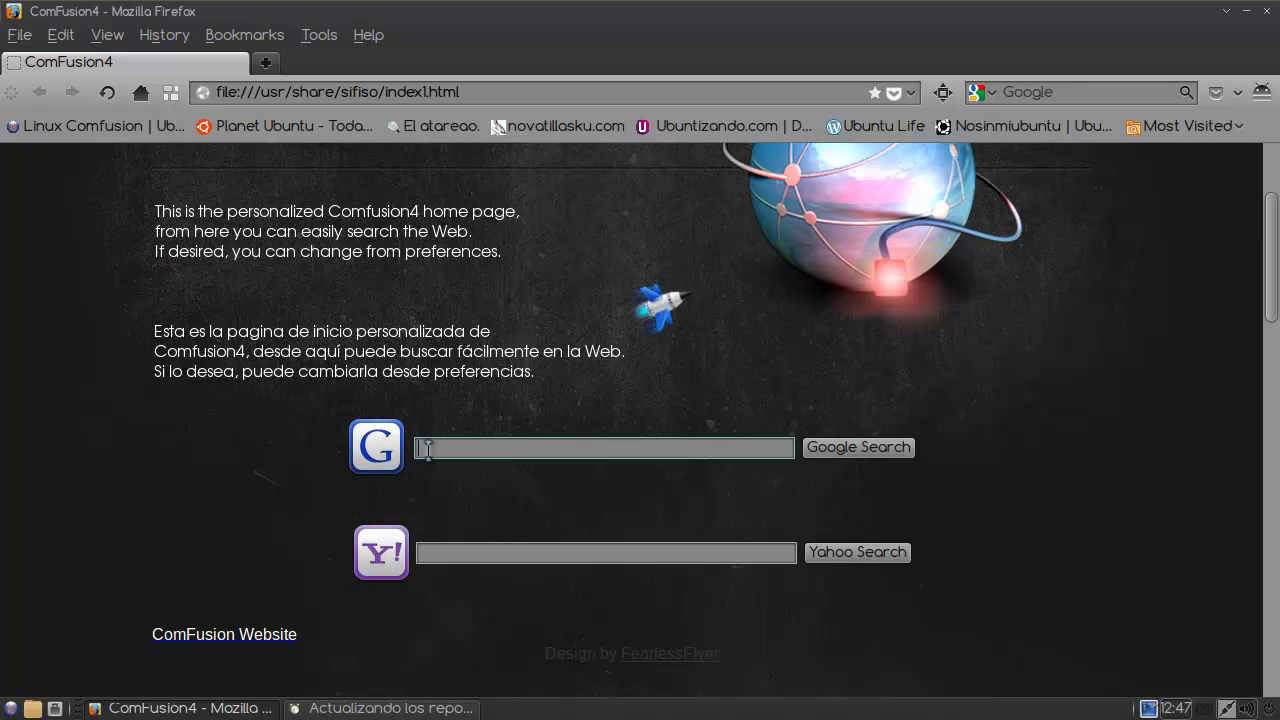
pyautogui.scroll(-6, 323, 491)
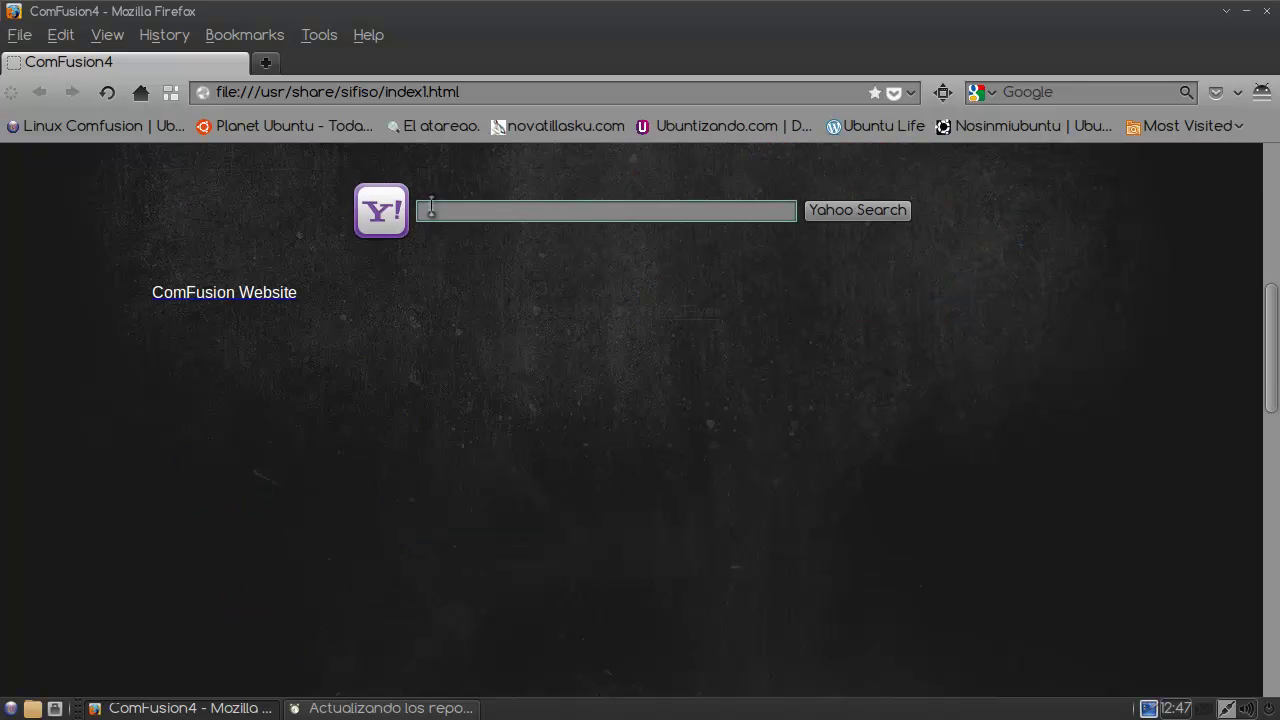
pyautogui.scroll(-5, 510, 370)
pyautogui.scroll(-5, 531, 468)
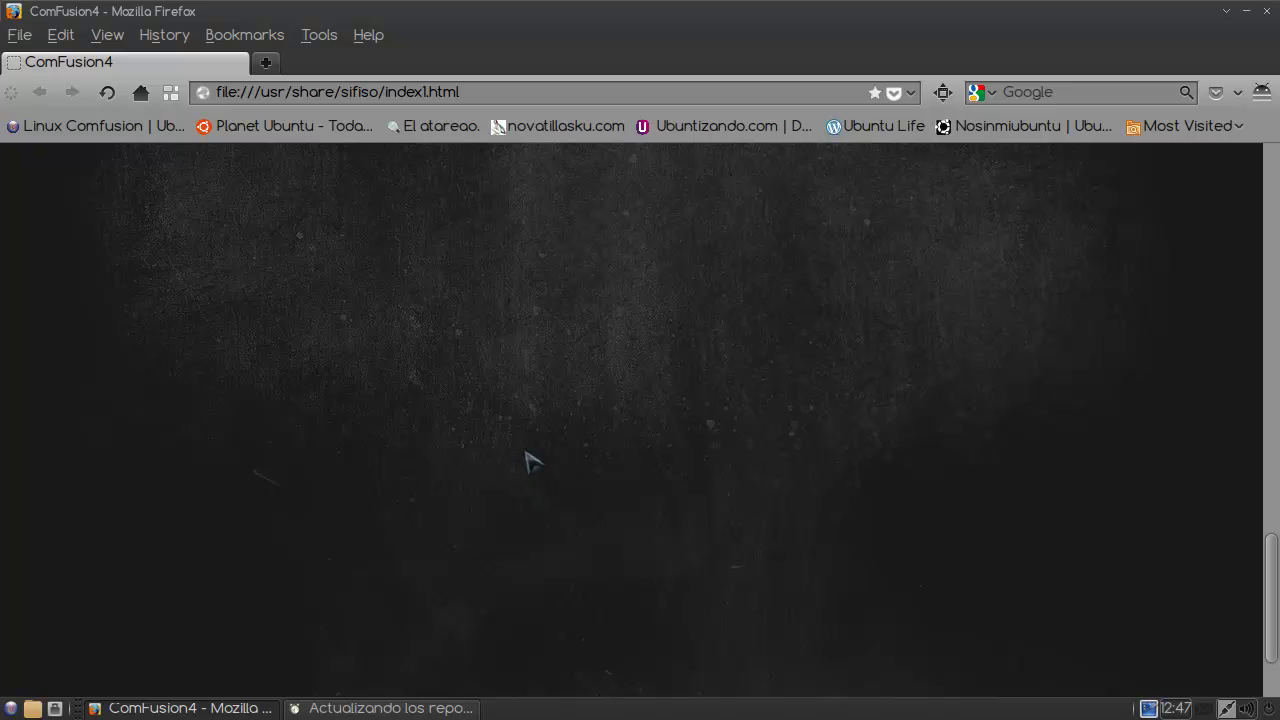
pyautogui.scroll(10, 524, 460)
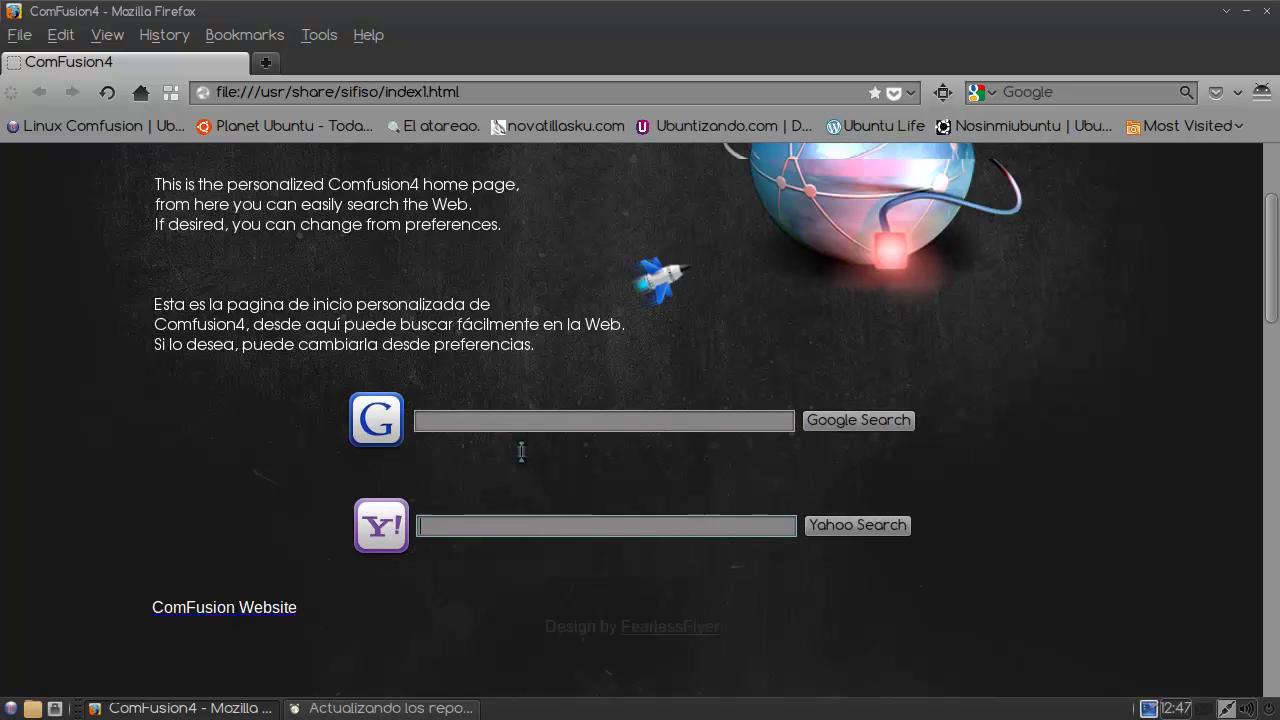
pyautogui.scroll(-1, 521, 458)
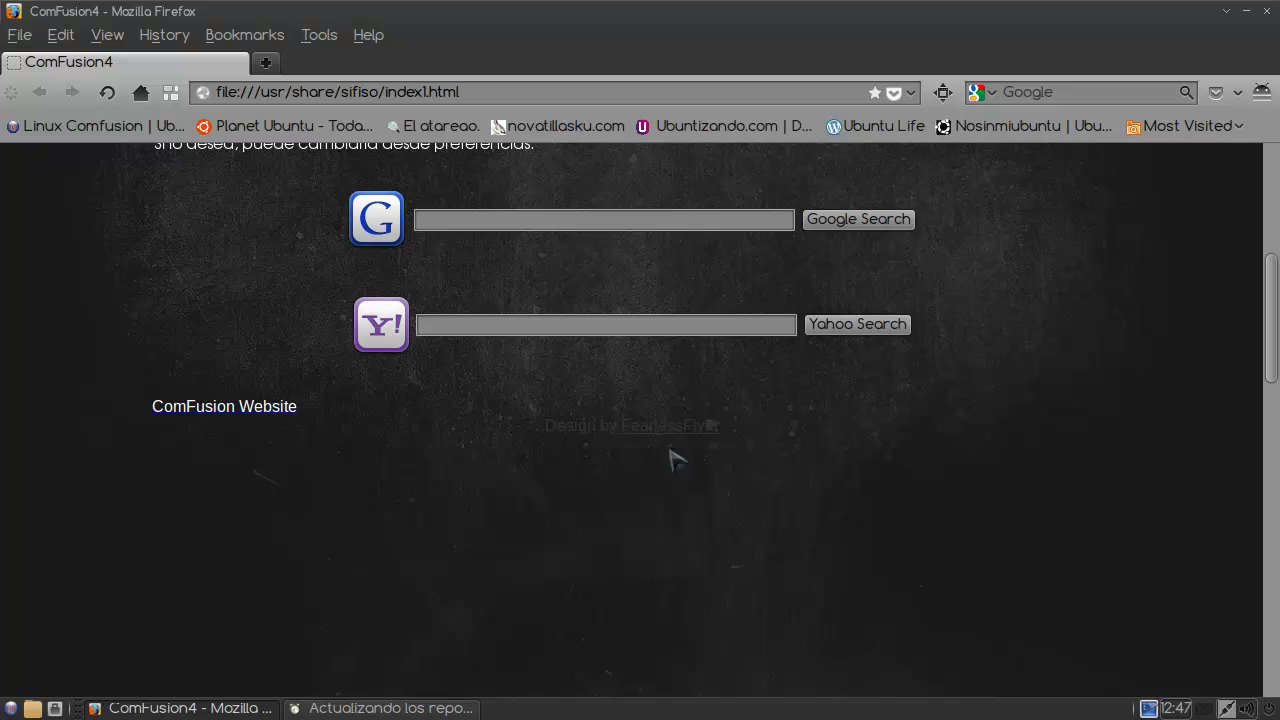
pyautogui.scroll(5, 541, 532)
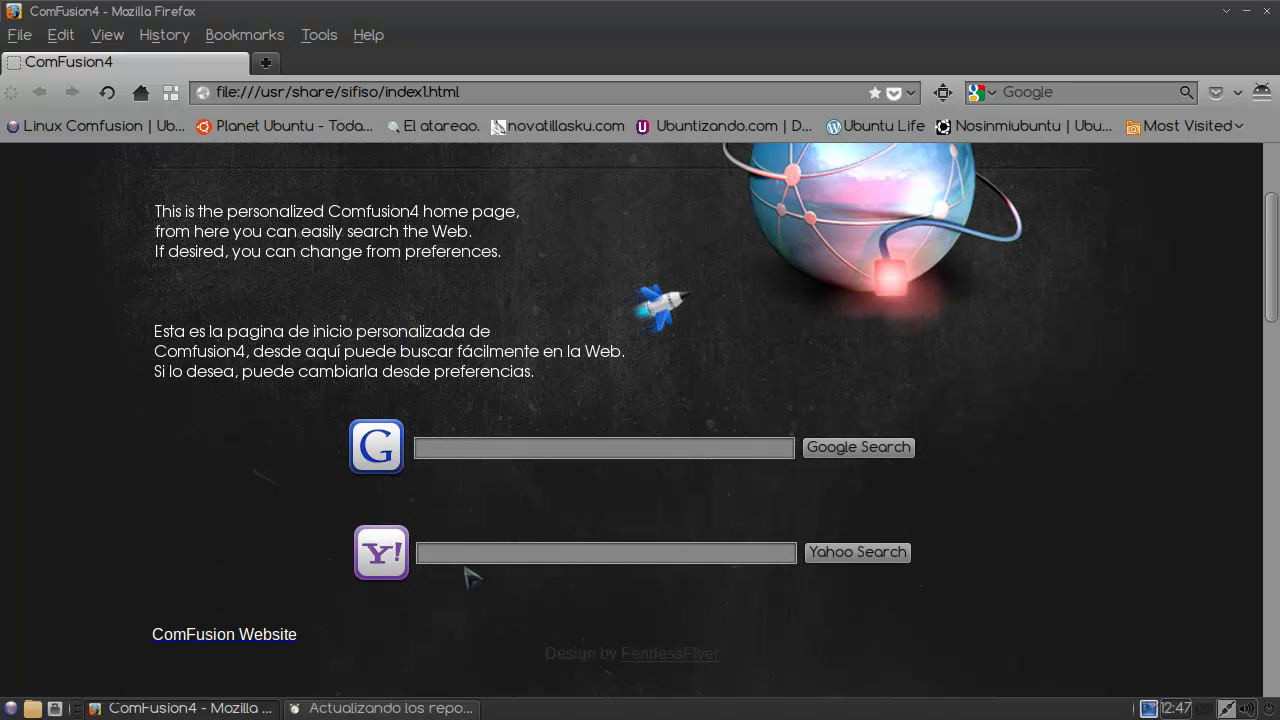
pyautogui.middleClick(274, 640)
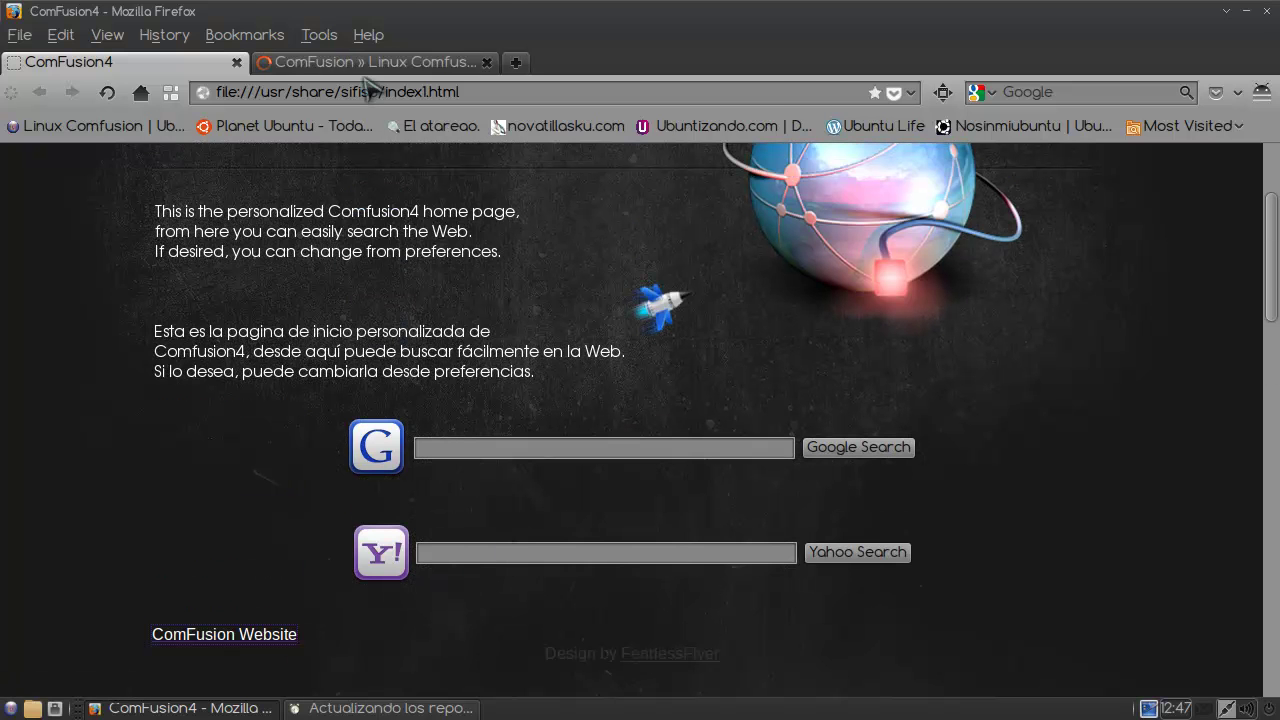
pyautogui.click(368, 70)
pyautogui.click(190, 62)
# Load youtube.com from the address bar and close the ComFusion website tab
pyautogui.write('youtube')
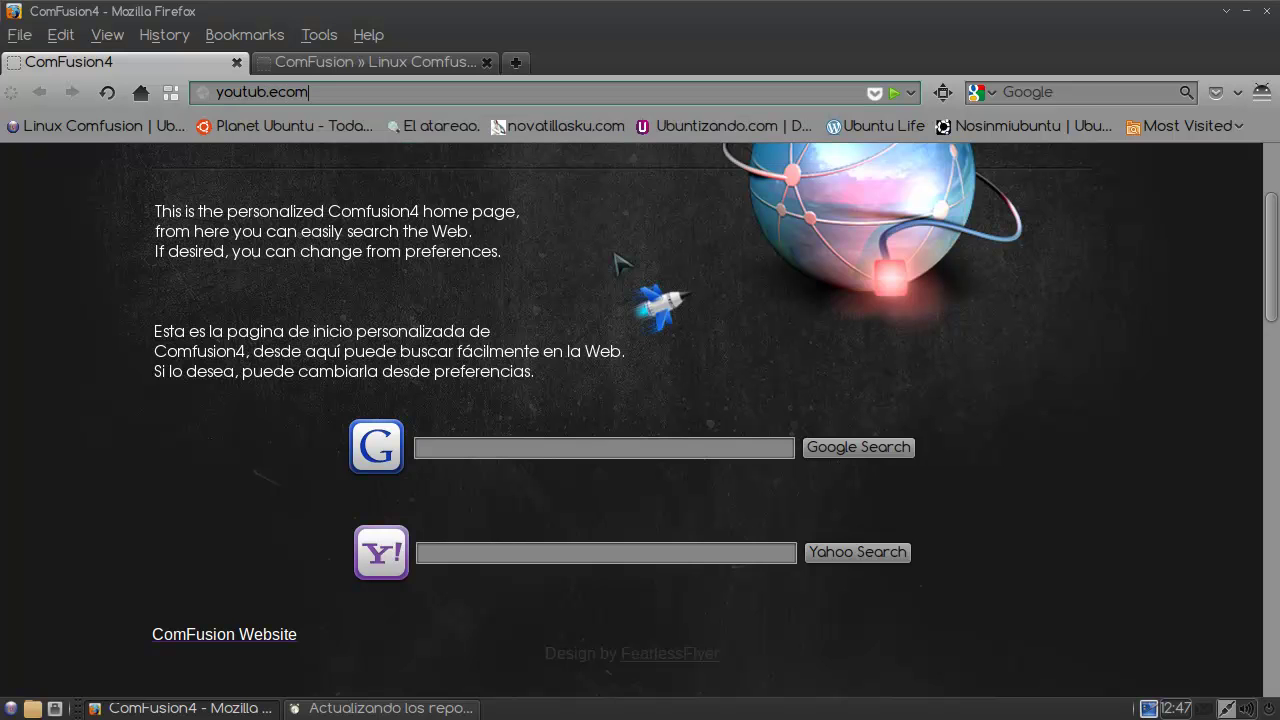
pyautogui.hotkey('ctrl', 'Return')
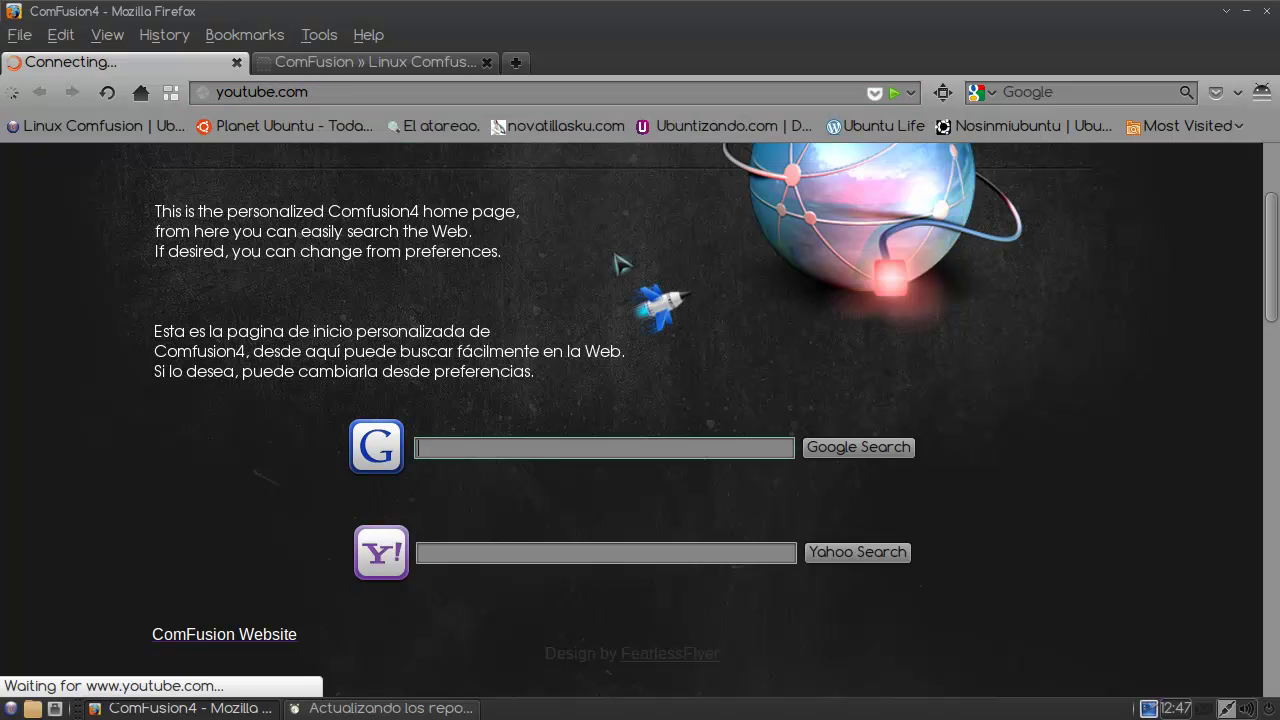
pyautogui.click(328, 68)
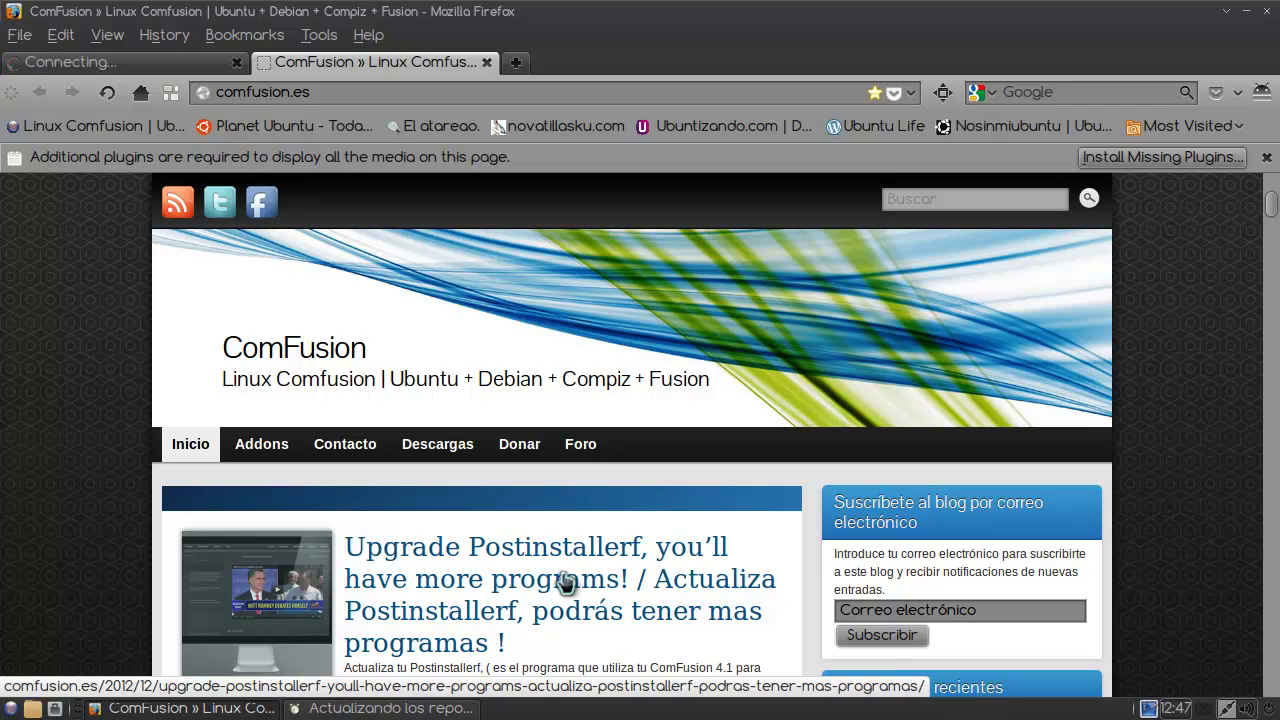
pyautogui.middleClick(368, 62)
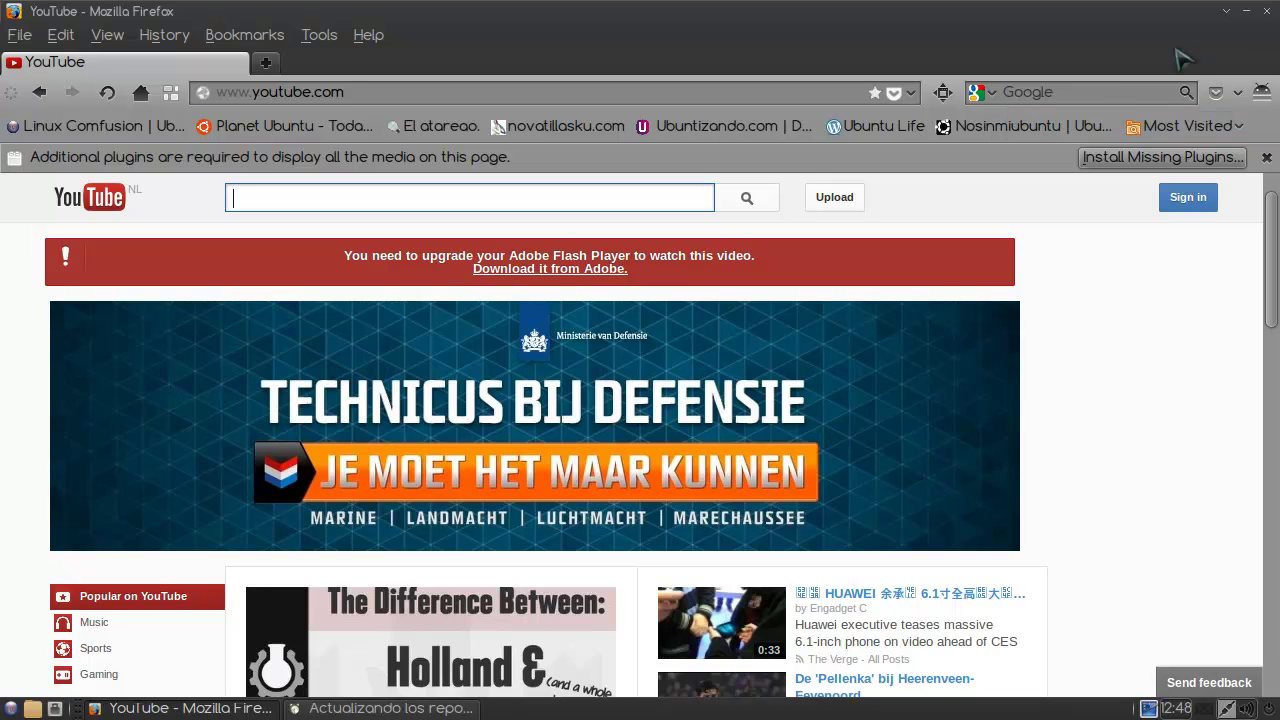
# Close the browser, confirm the finished repository update, and scroll through PostInstallerF's program list
pyautogui.click(1265, 11)
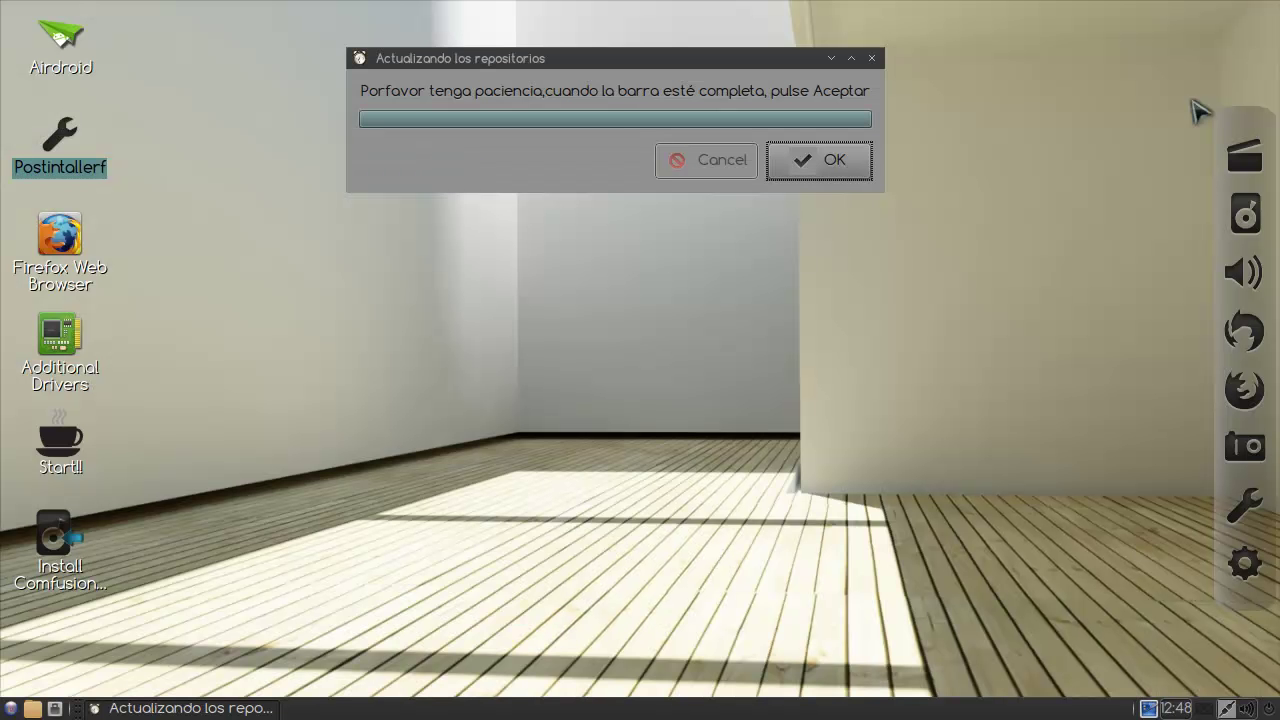
pyautogui.click(820, 160)
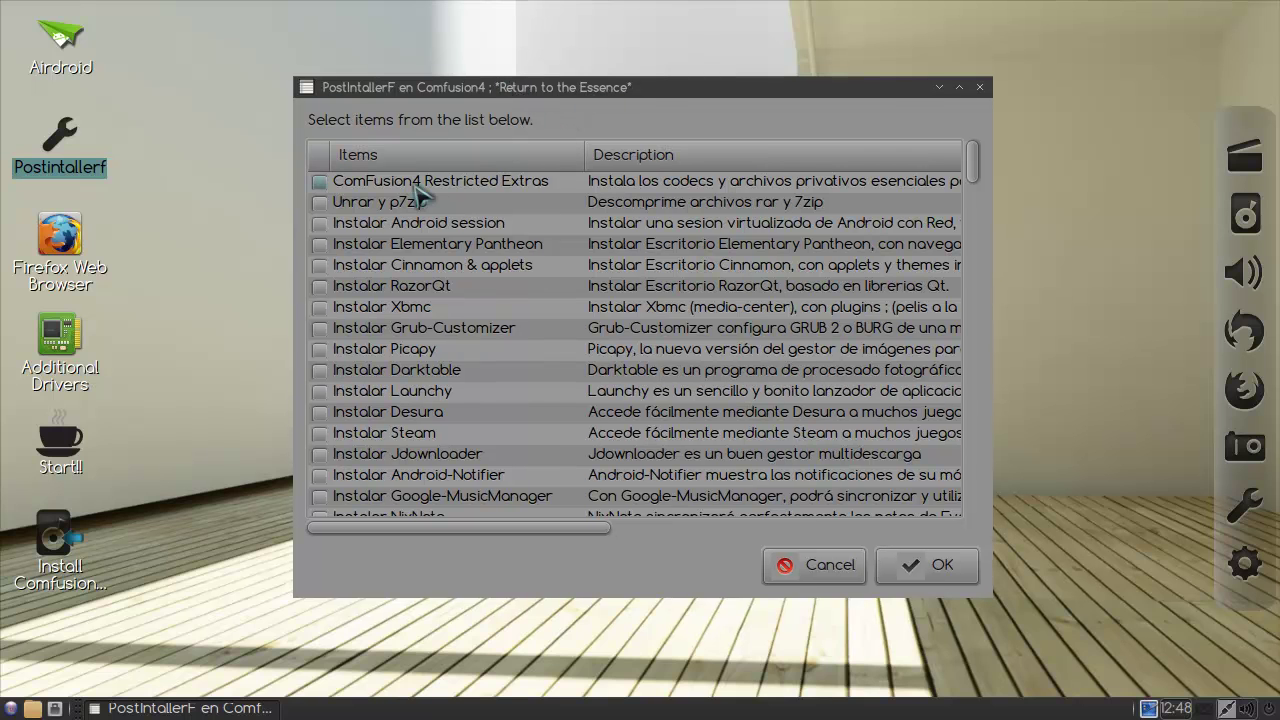
pyautogui.scroll(-1, 413, 210)
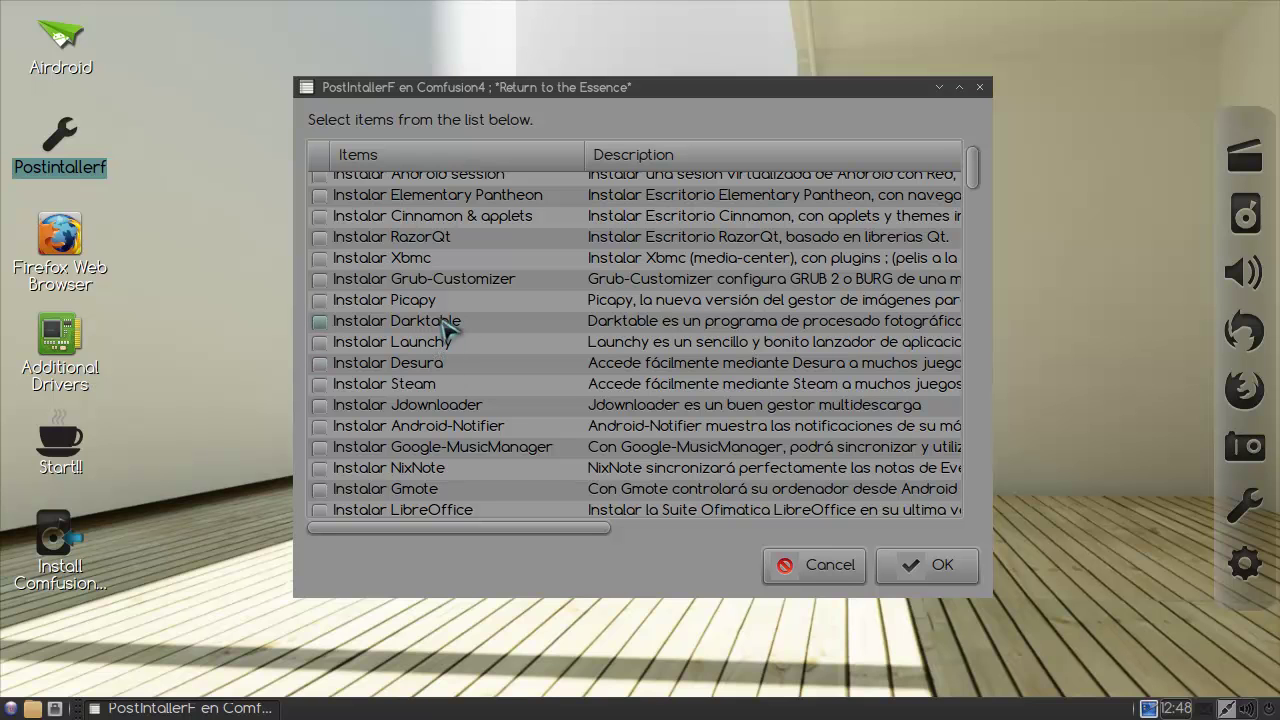
pyautogui.scroll(-4, 449, 391)
# Cancel PostInstallerF without installing, browse the Office and System Tools menus, and open the Appstart file
pyautogui.click(815, 565)
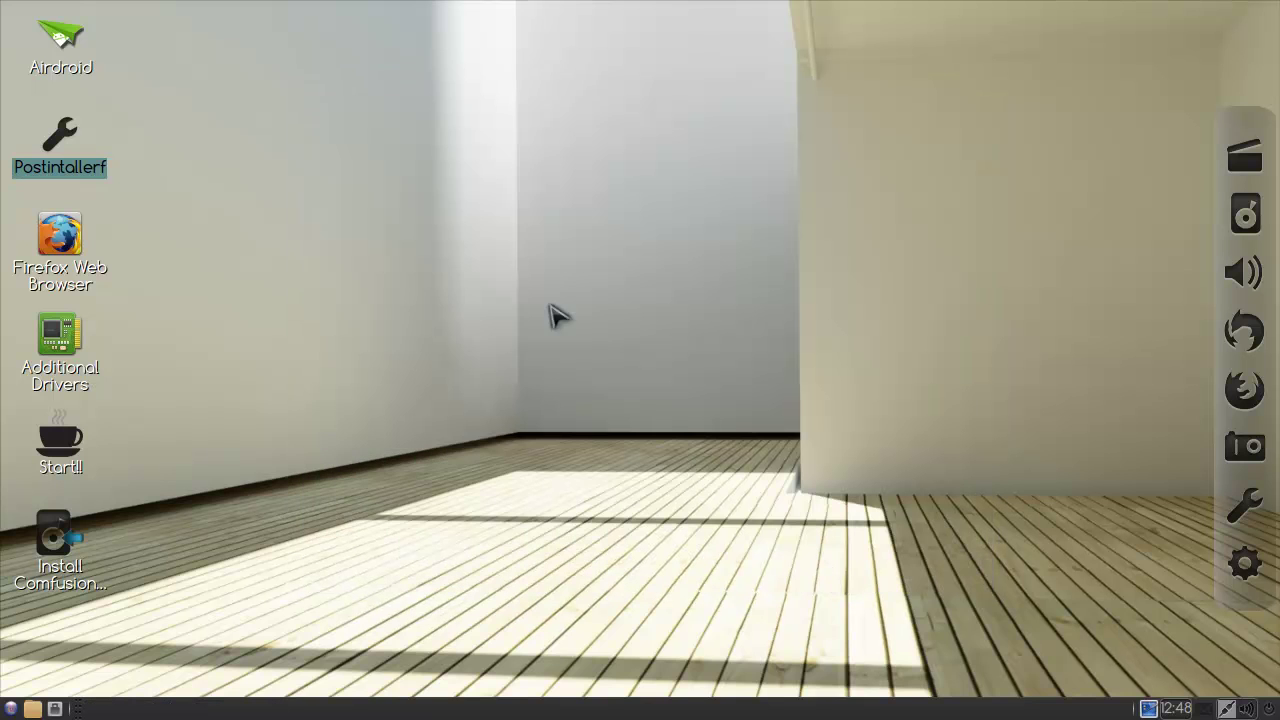
pyautogui.moveTo(258, 64); pyautogui.dragTo(594, 506)
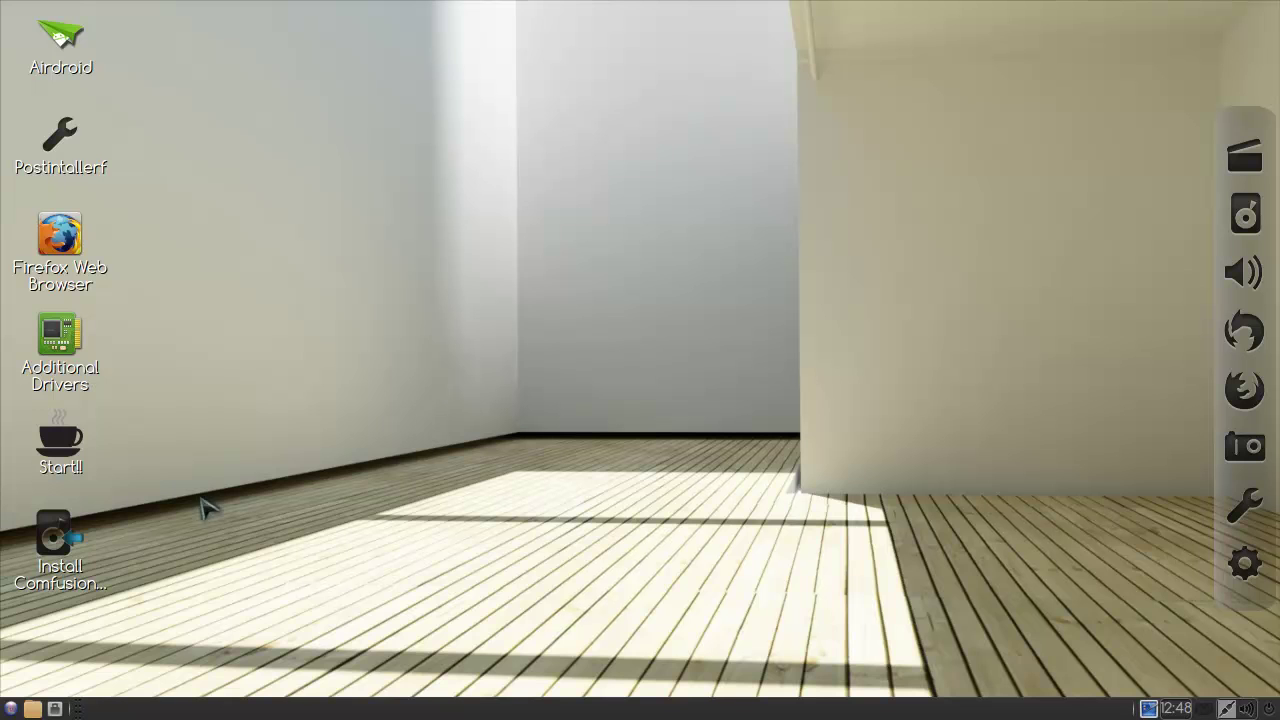
pyautogui.click(12, 706)
pyautogui.moveTo(28, 678)
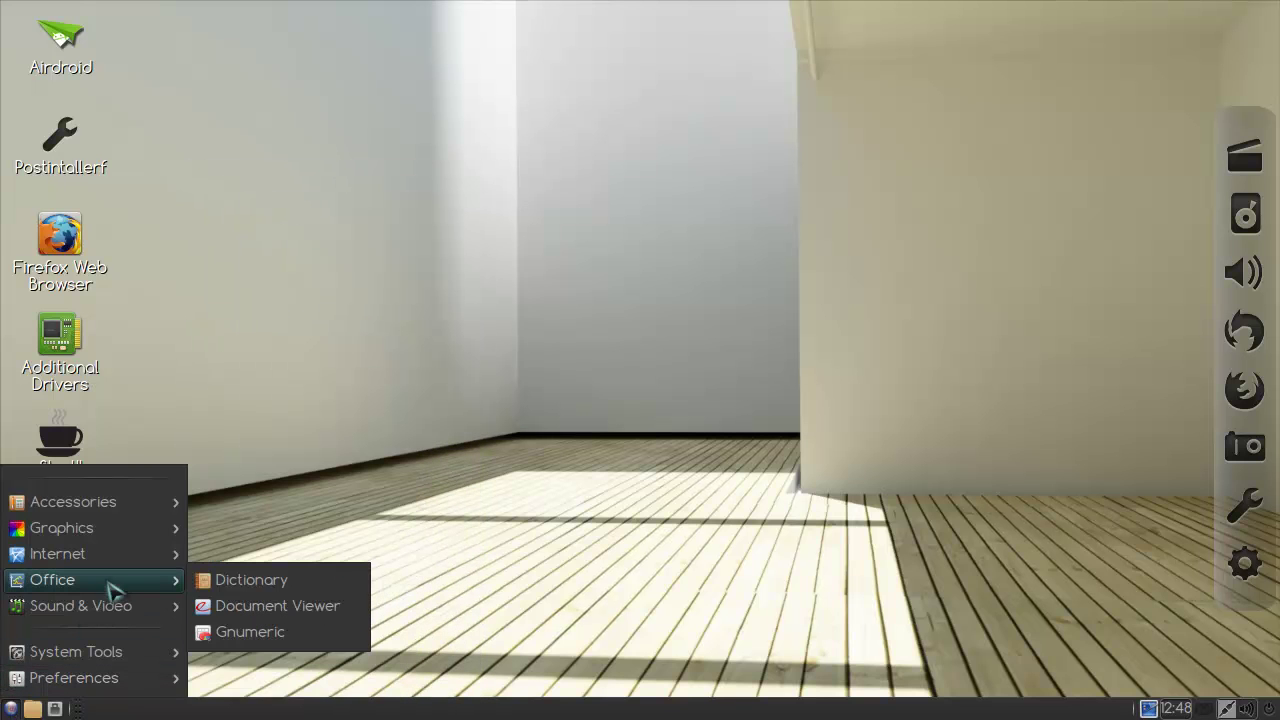
pyautogui.moveTo(134, 657)
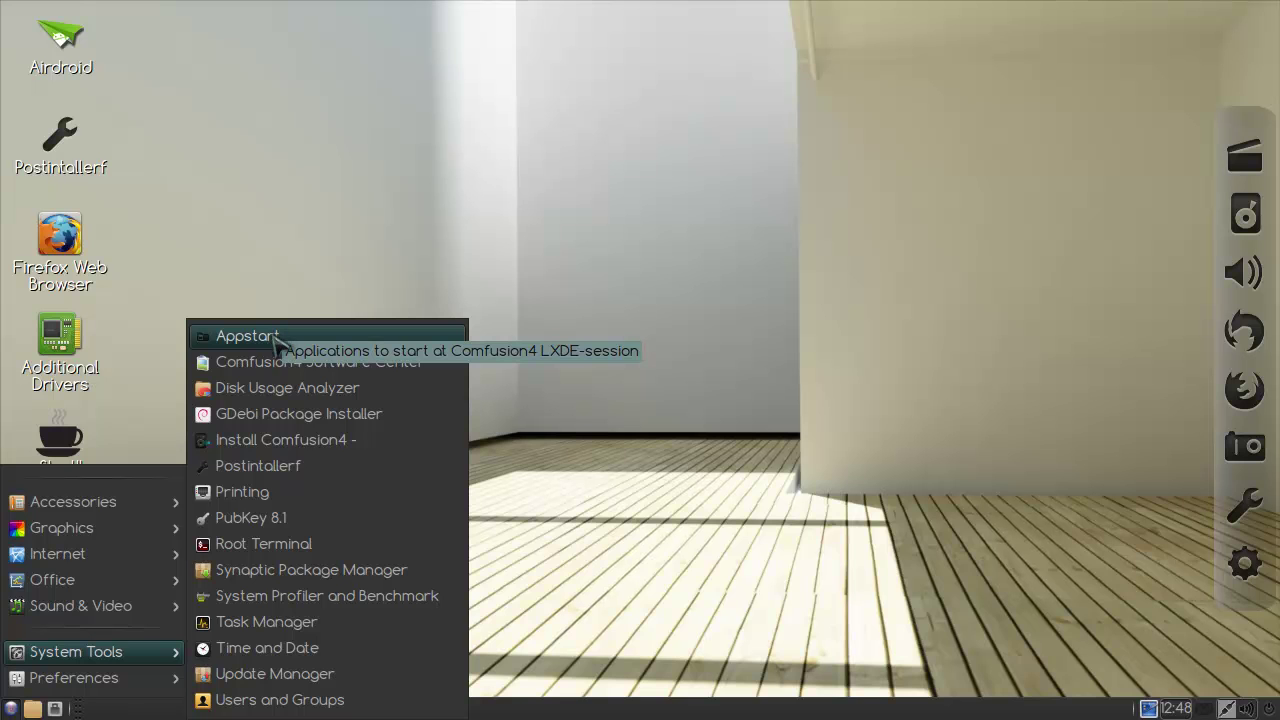
pyautogui.click(277, 340)
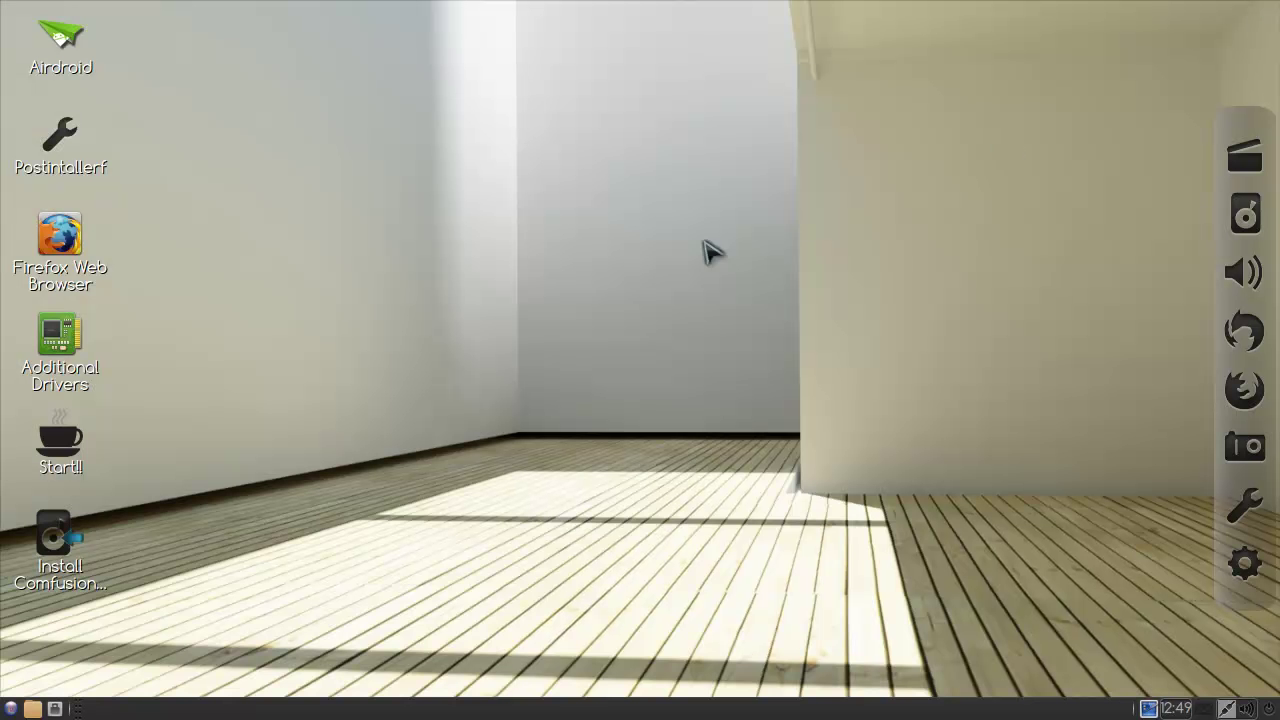
pyautogui.click(11, 708)
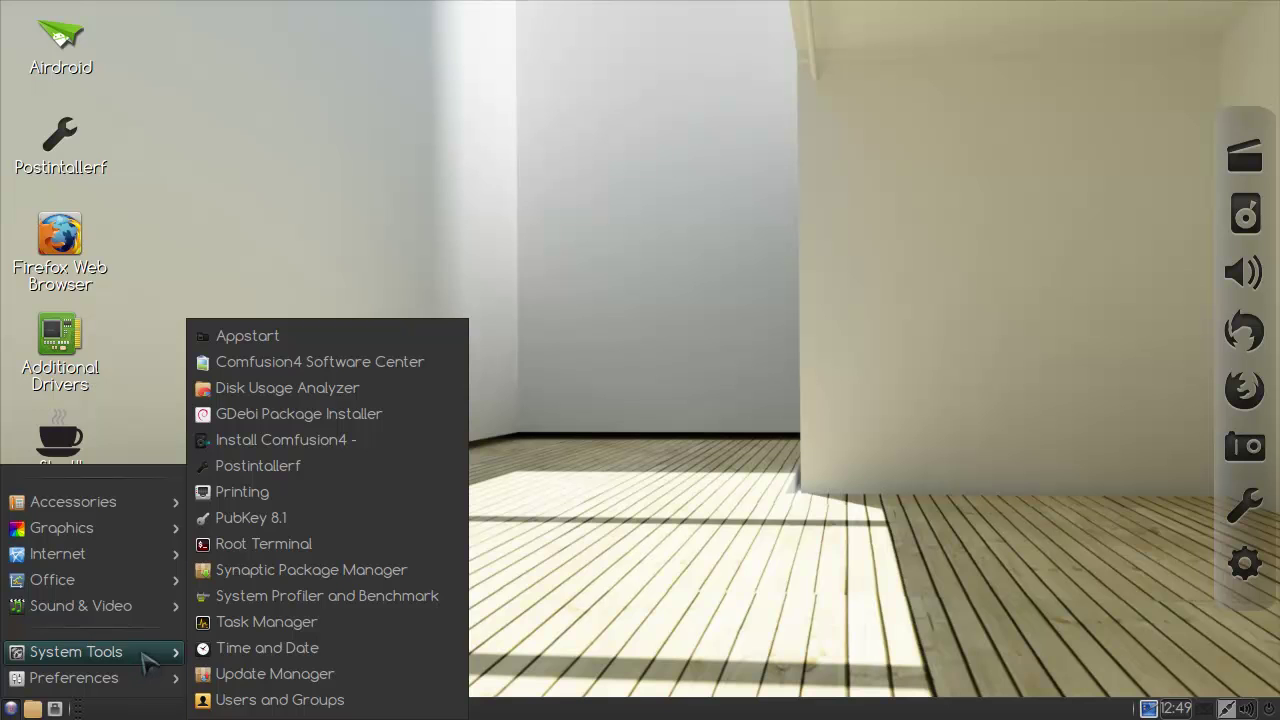
# Launch Terminal from the Accessories menu and move it toward the screen centre
pyautogui.moveTo(122, 680)
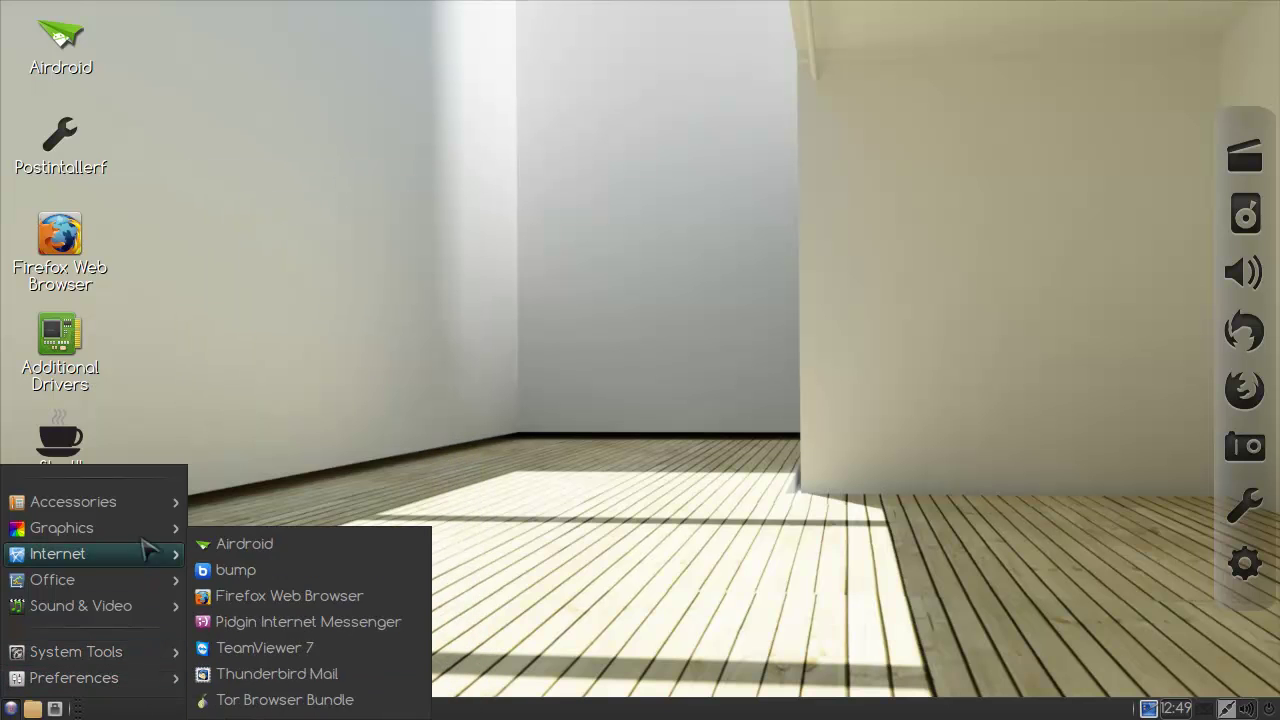
pyautogui.moveTo(145, 500)
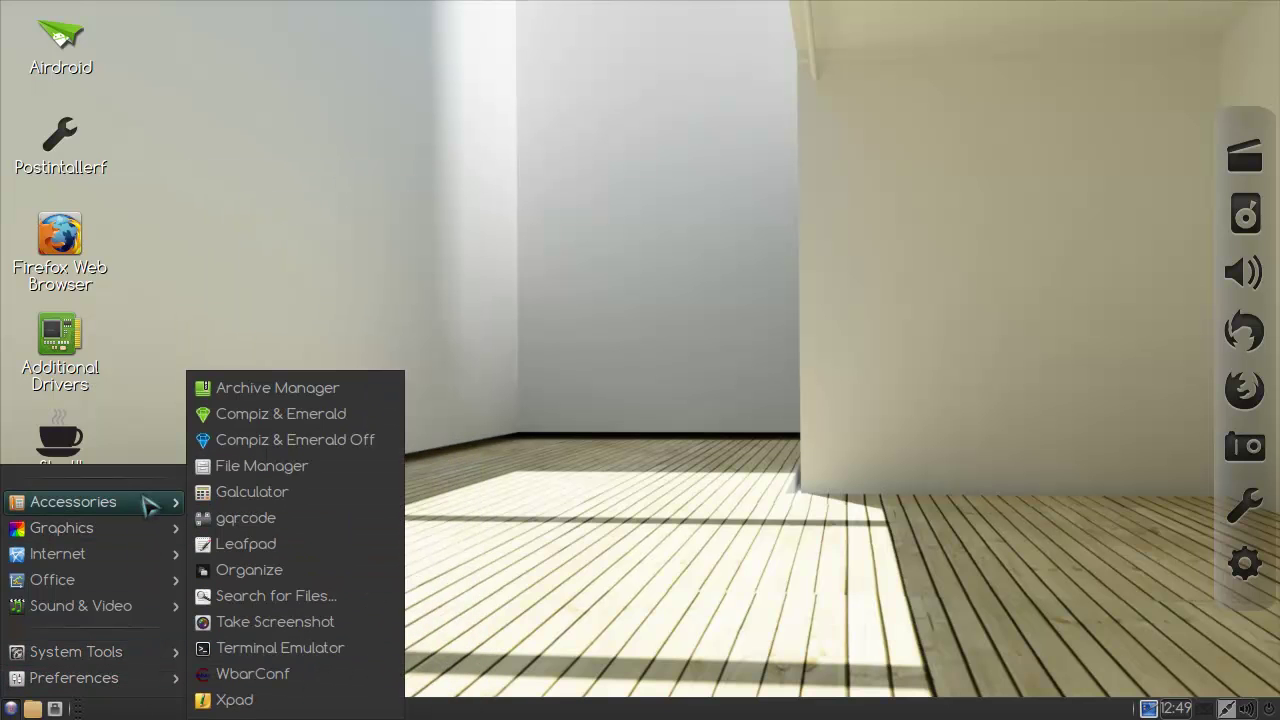
pyautogui.click(283, 652)
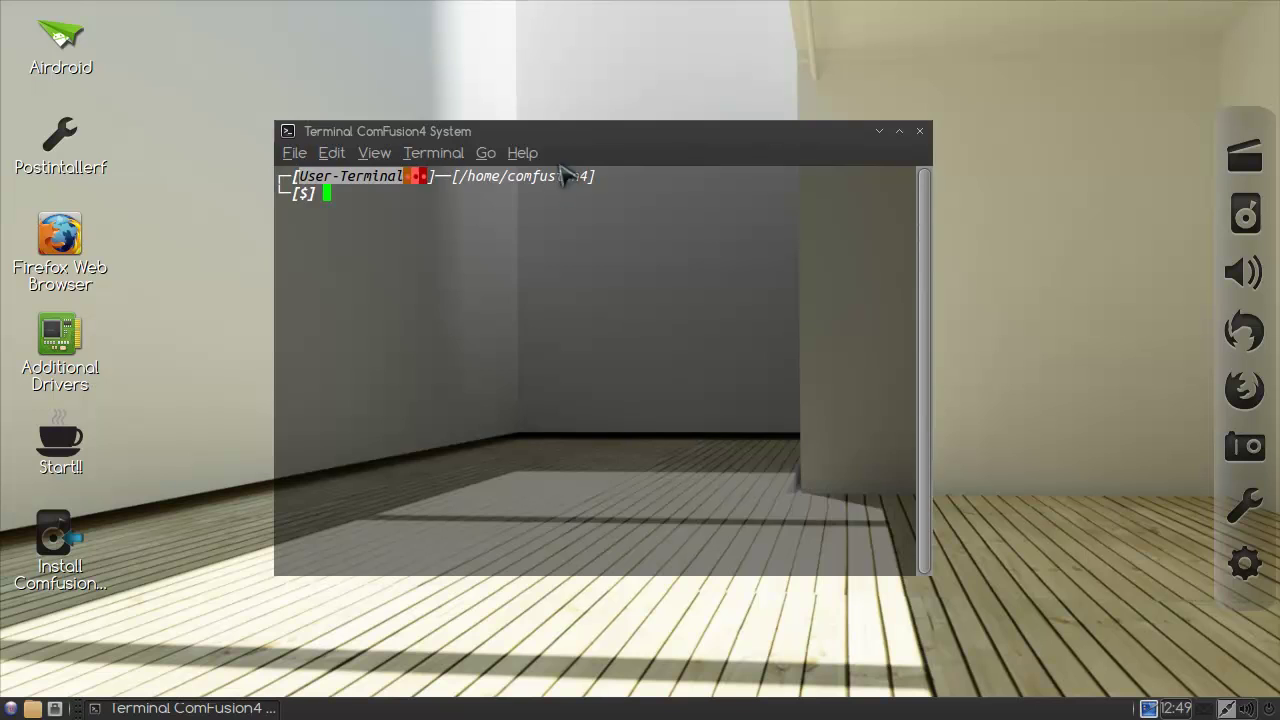
pyautogui.moveTo(572, 142); pyautogui.dragTo(601, 172)
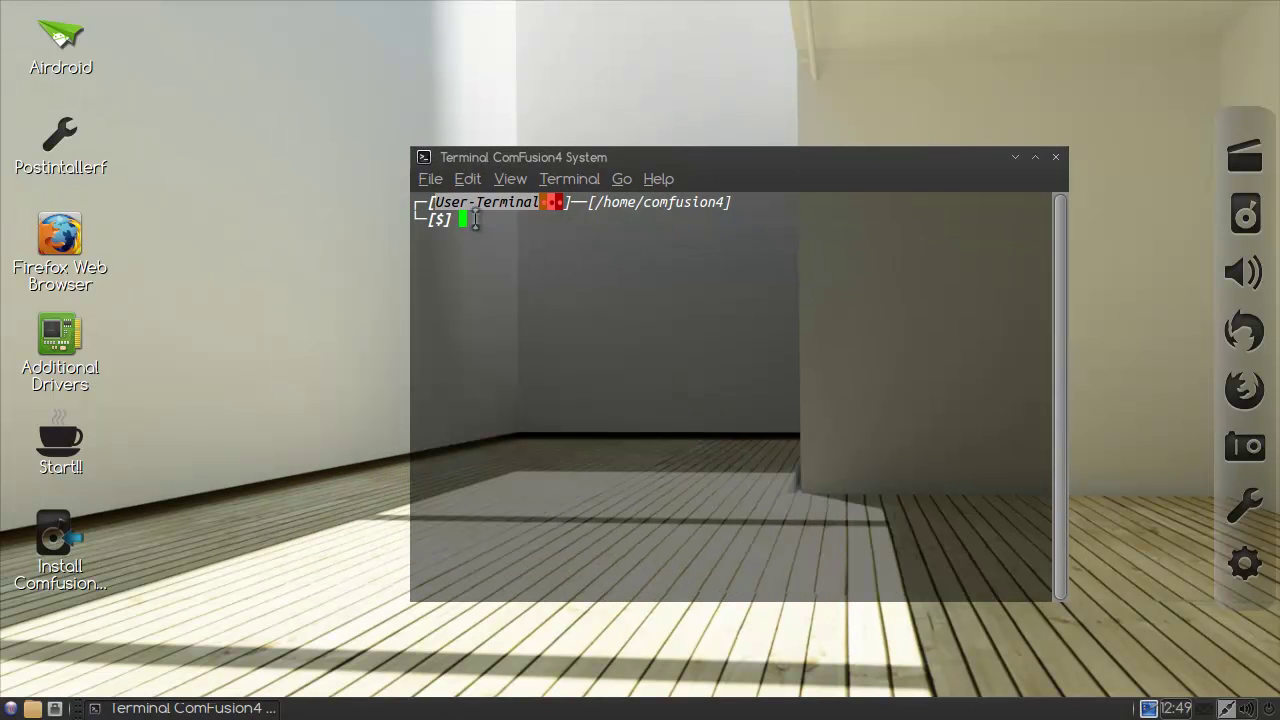
# Run cd -, start a root shell with sudo bash, then run cd - again
pyautogui.write('cd -')
pyautogui.press('Return')
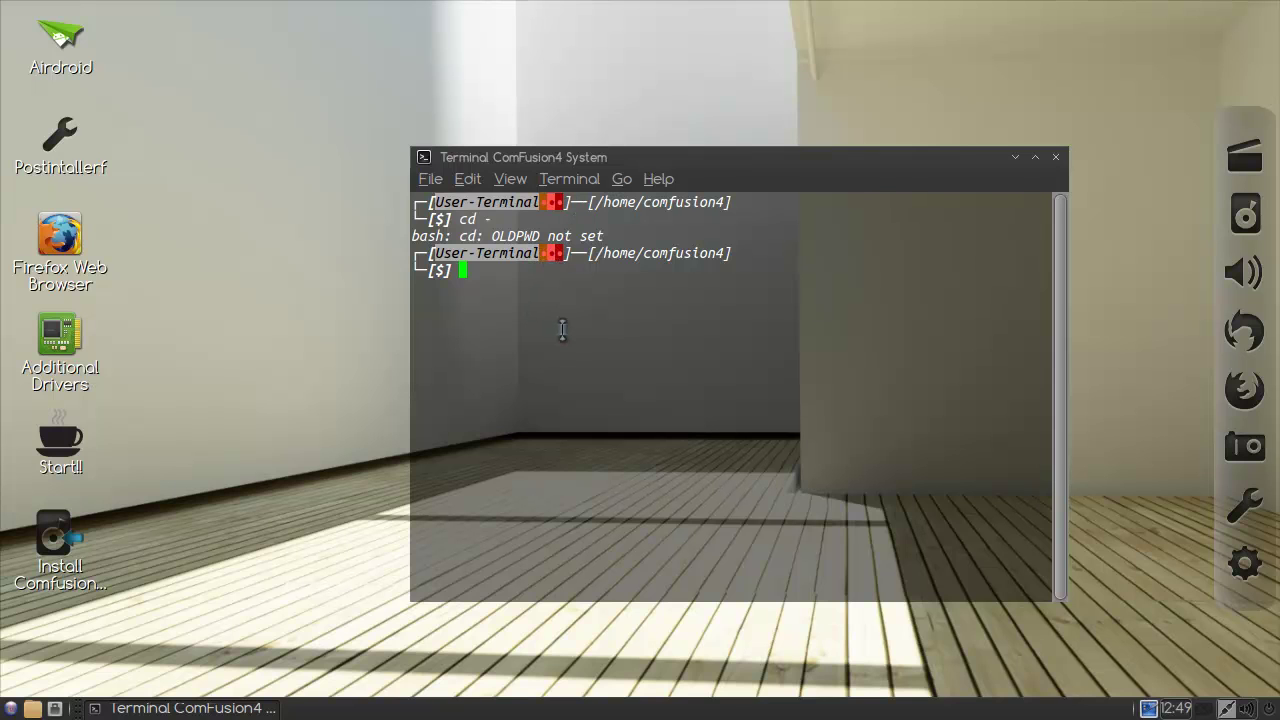
pyautogui.write('sudo basclear')
pyautogui.press('Return')
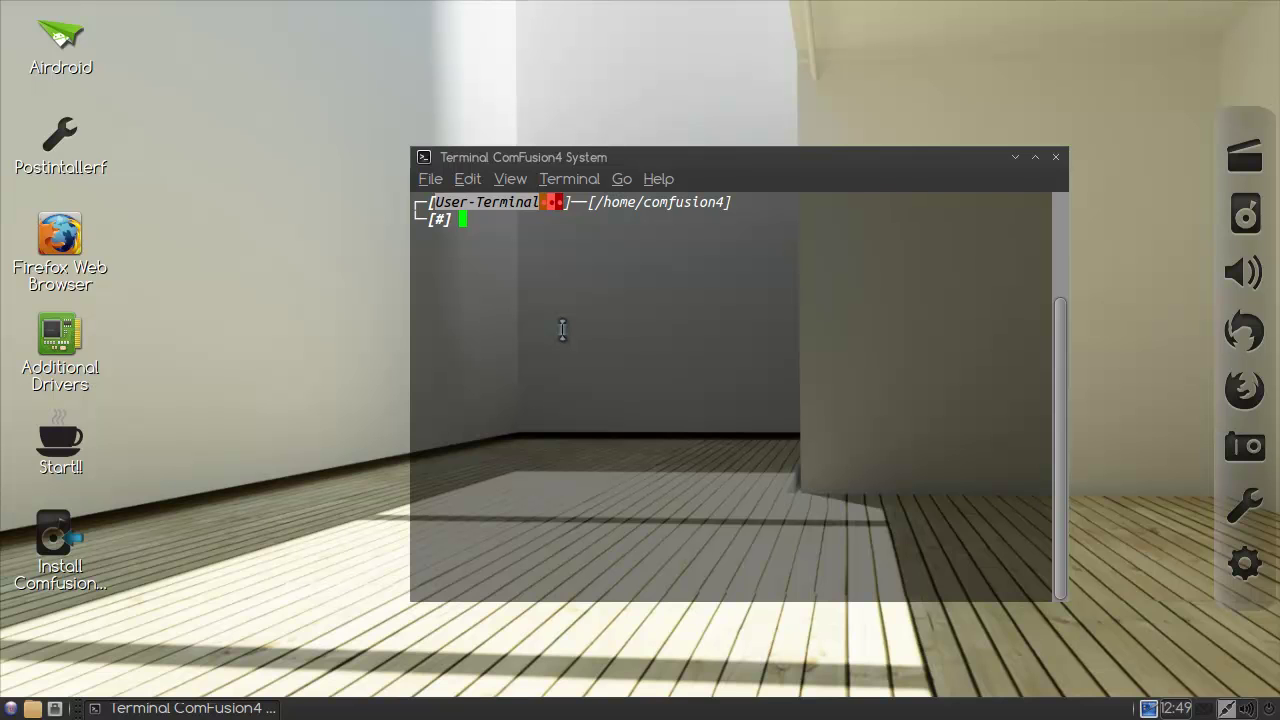
pyautogui.write('cd -')
pyautogui.press('Return')
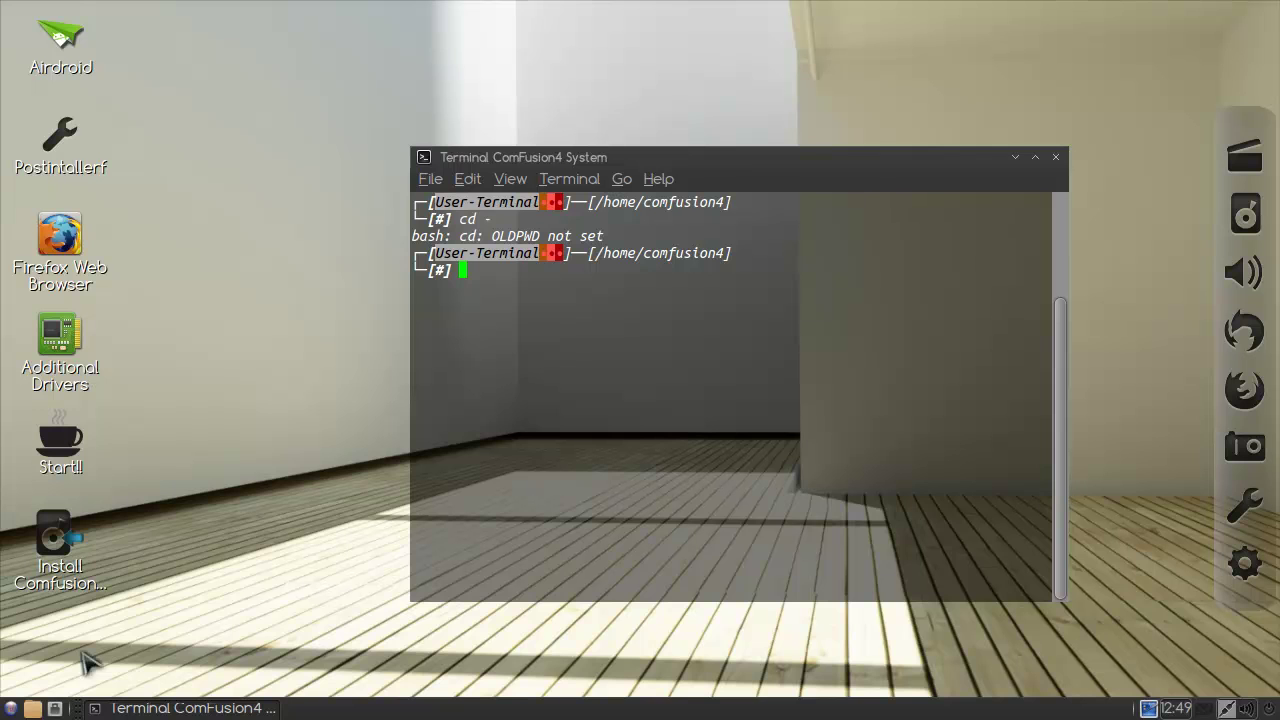
# Launch Keyboard Input Methods and agree to start the IBus daemon
pyautogui.click(10, 708)
pyautogui.moveTo(90, 678)
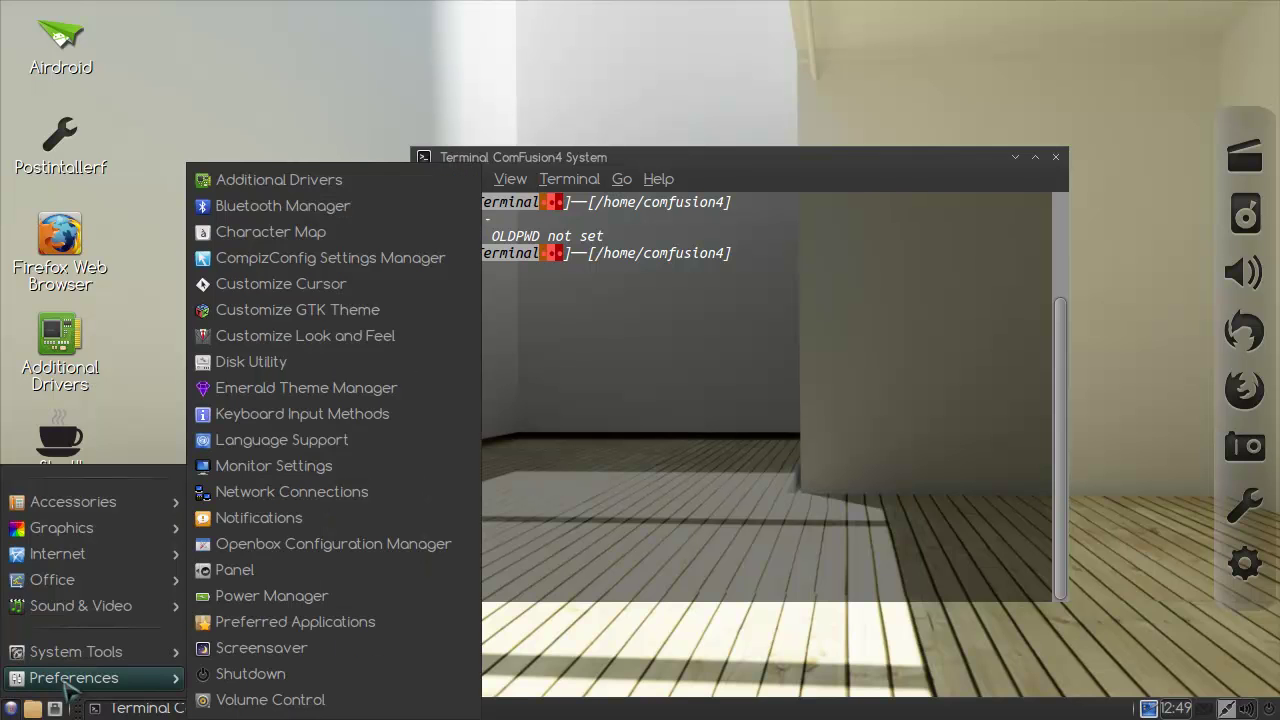
pyautogui.click(285, 414)
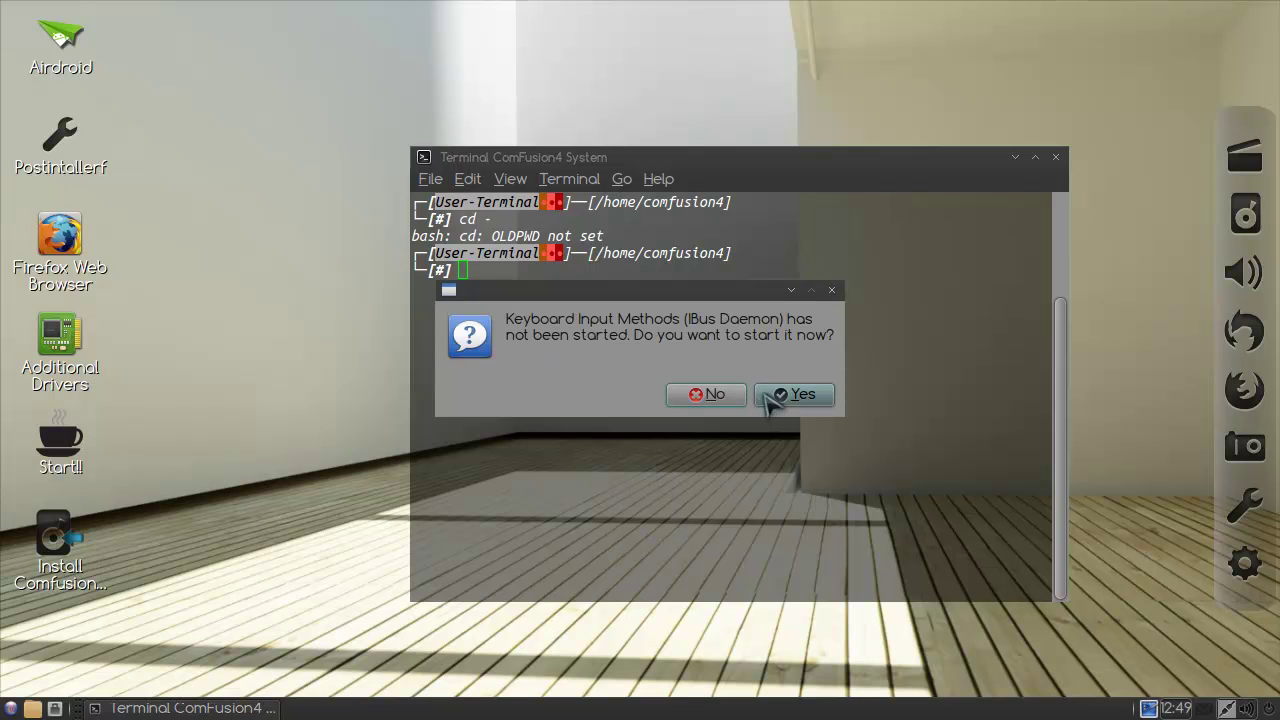
pyautogui.click(805, 394)
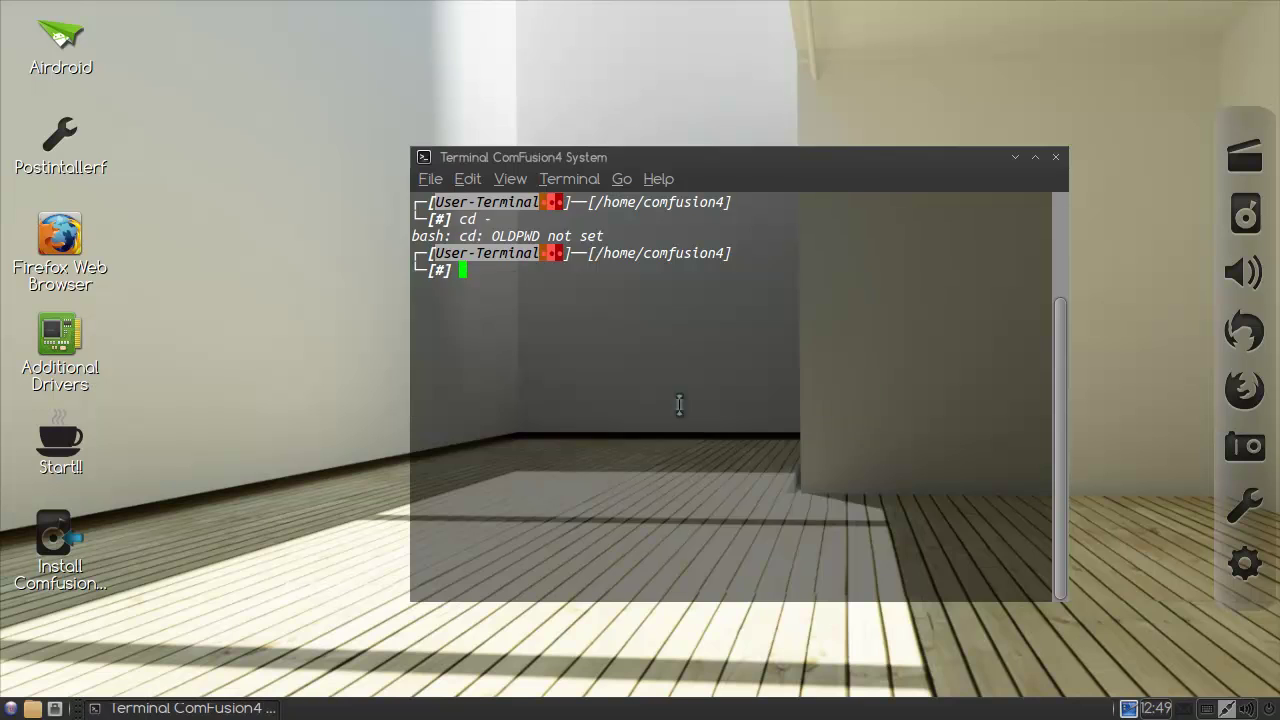
pyautogui.click(790, 402)
# Review the empty Input Method list and close IBus Preferences
pyautogui.click(558, 140)
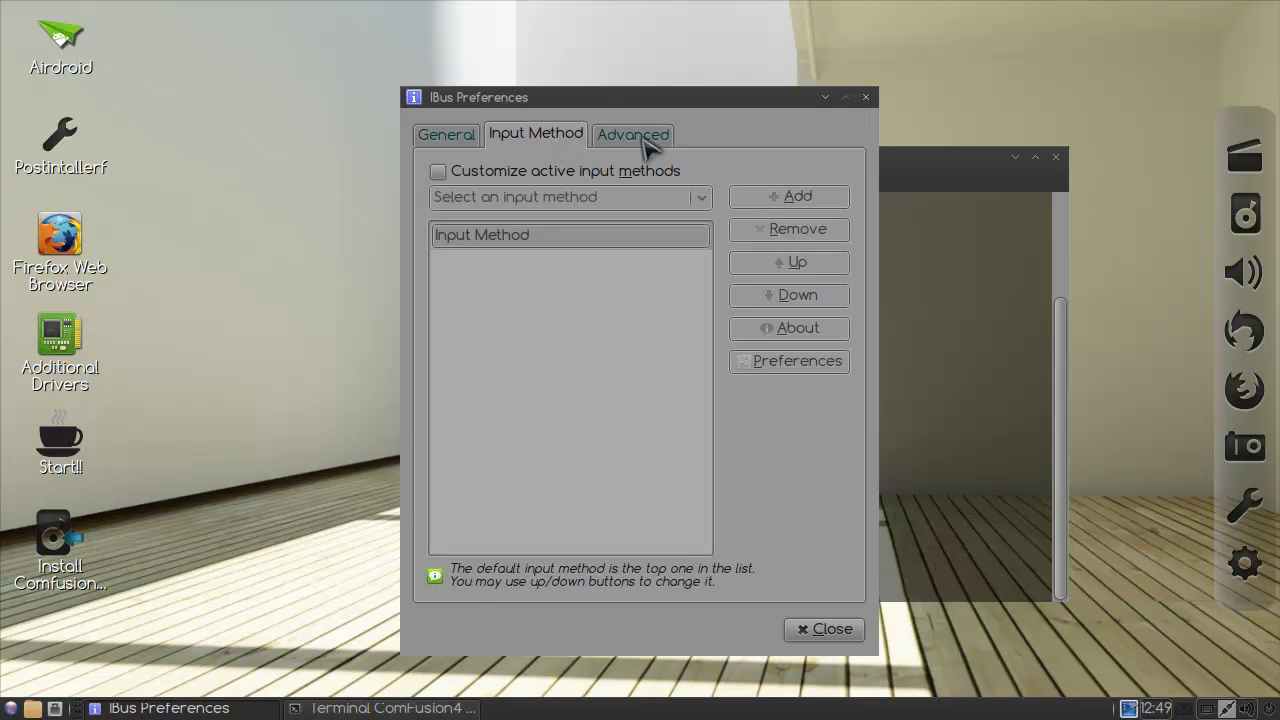
pyautogui.click(866, 97)
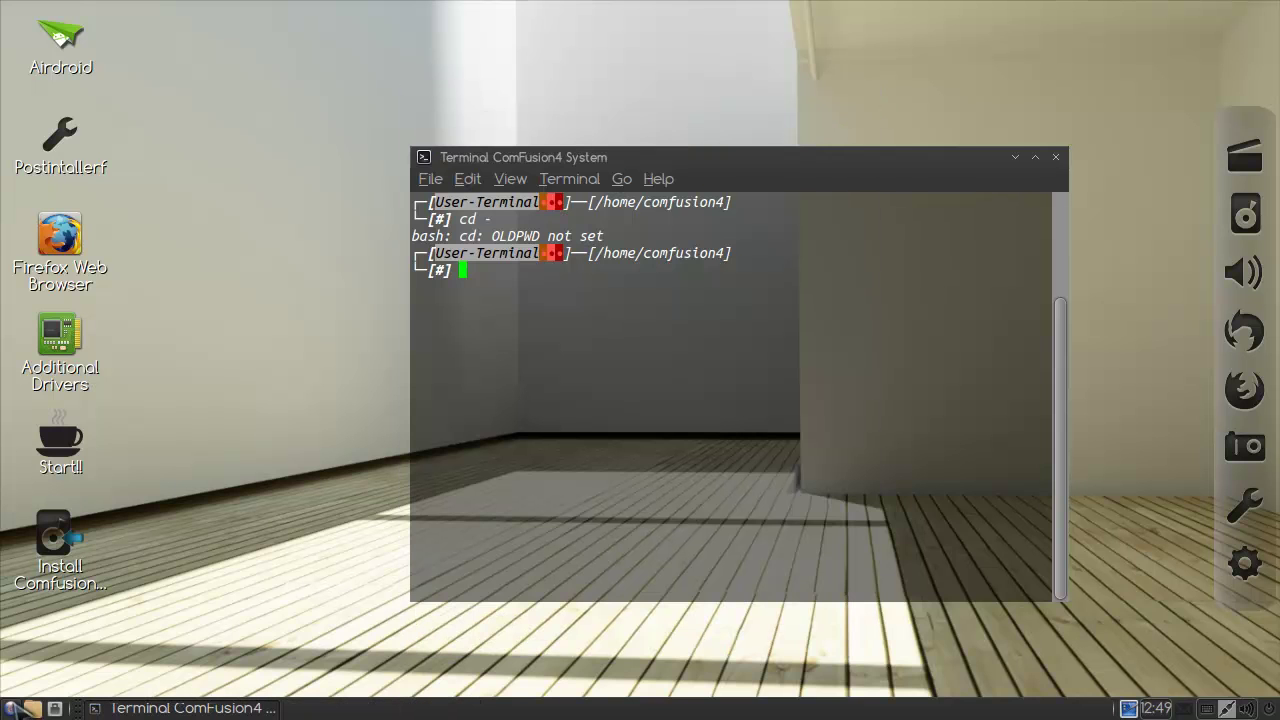
pyautogui.click(10, 708)
# Switch to the changelog workspace and move the terminal window up and right
pyautogui.moveTo(120, 655)
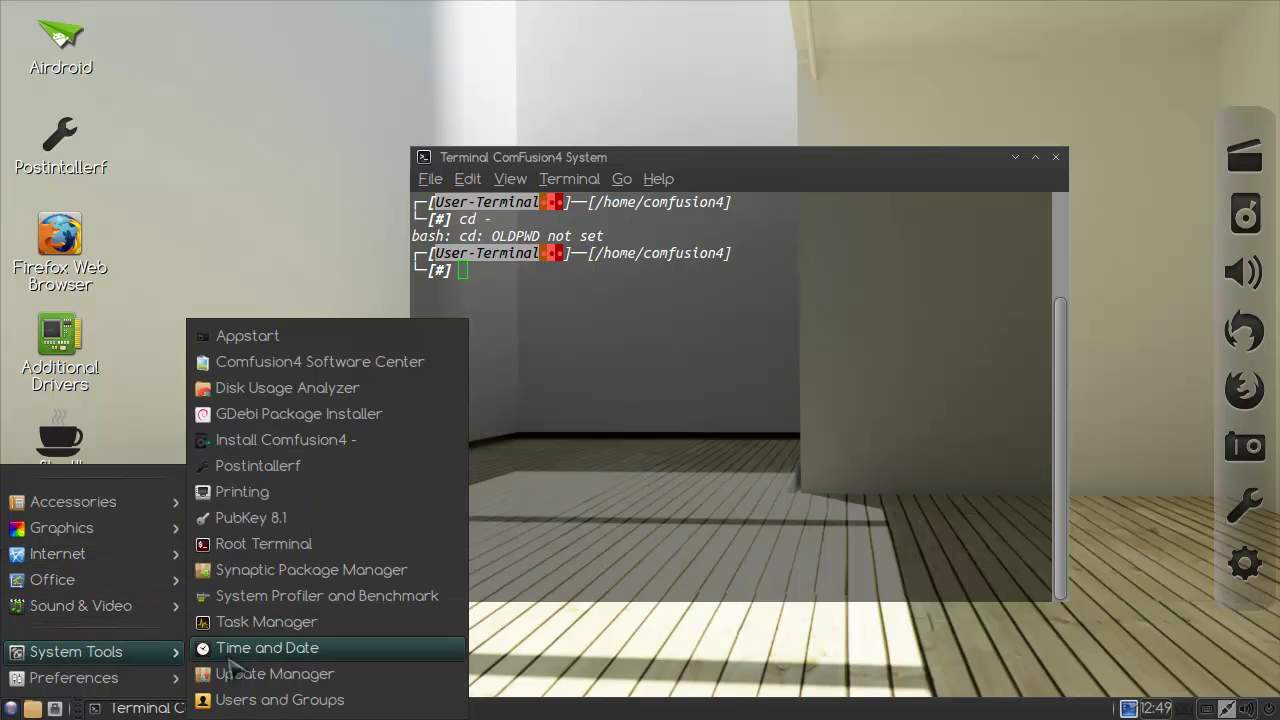
pyautogui.hotkey('ctrl', 'alt', 'Right')
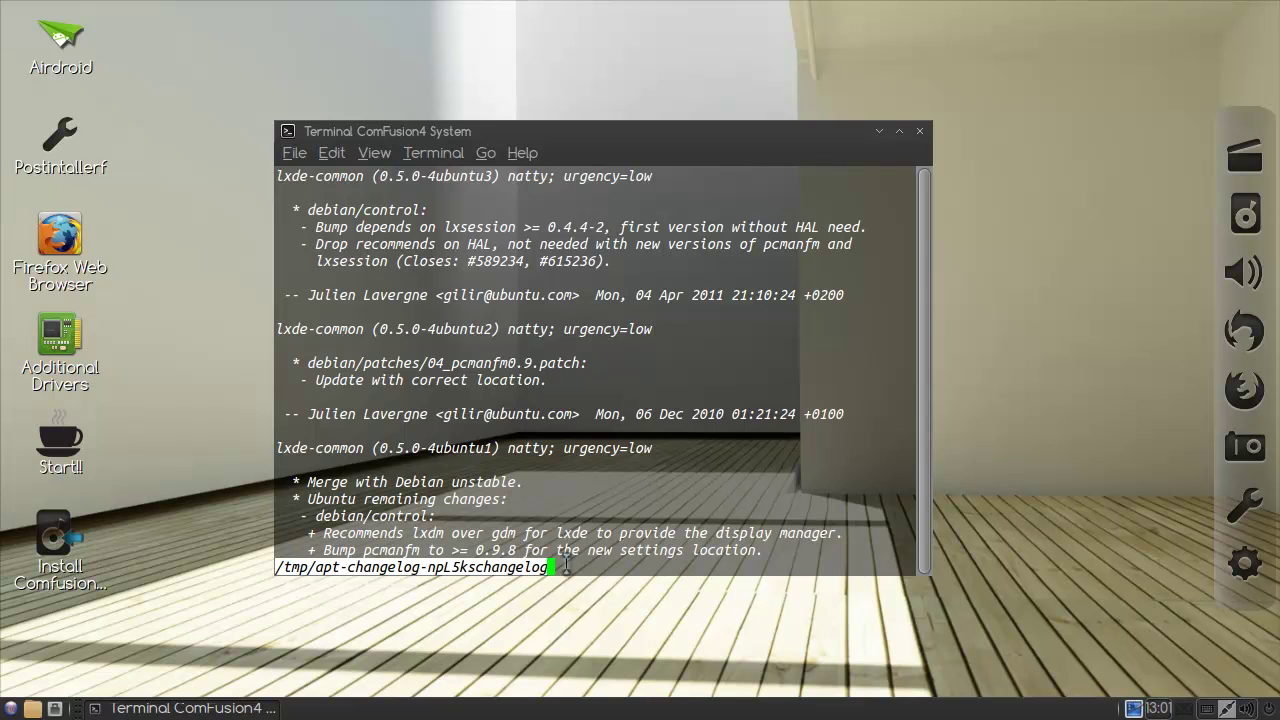
pyautogui.moveTo(453, 141); pyautogui.dragTo(515, 111)
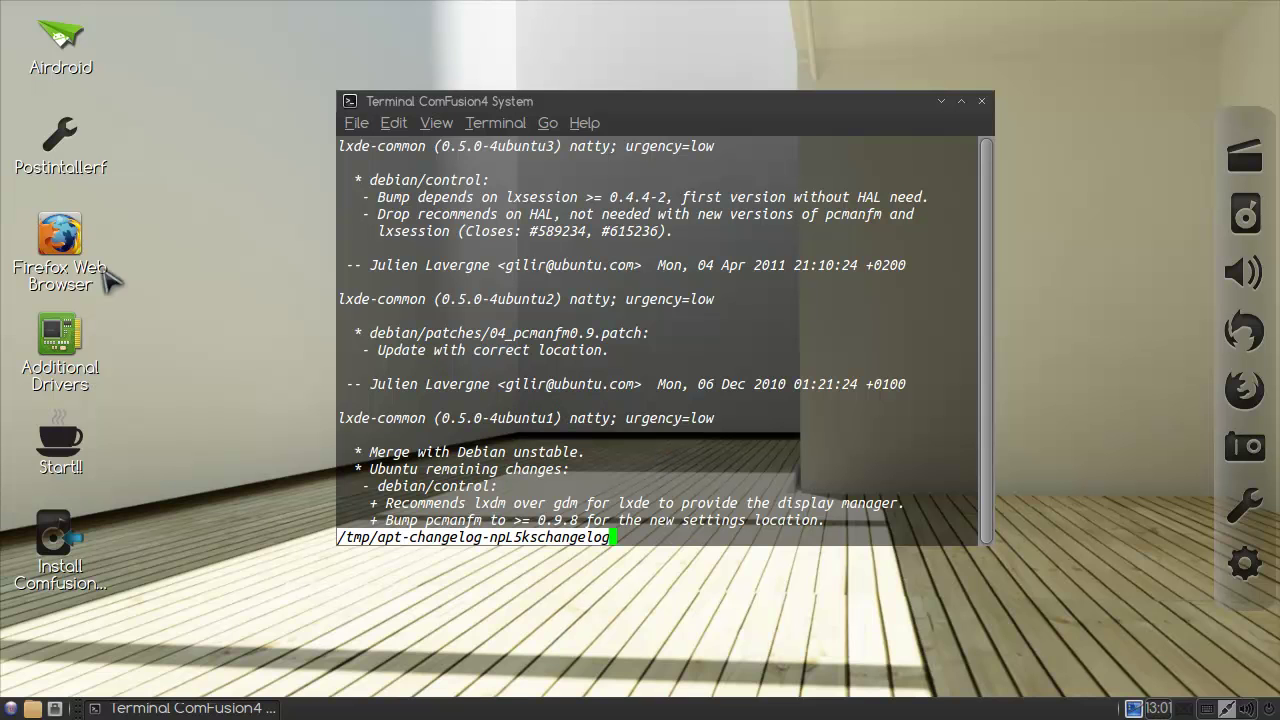
# Open and close WbarConf, then select the changelog version 0.5.0-4ubuntu3
pyautogui.click(1238, 568)
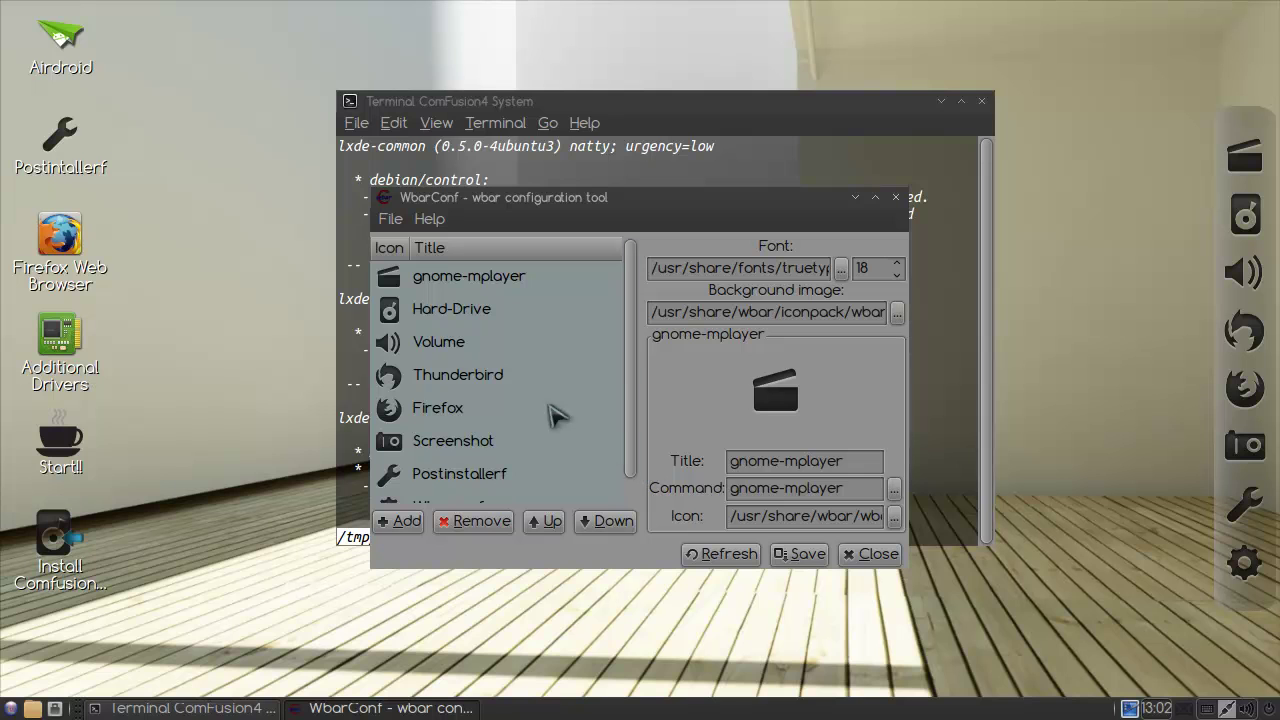
pyautogui.moveTo(634, 323); pyautogui.dragTo(640, 423)
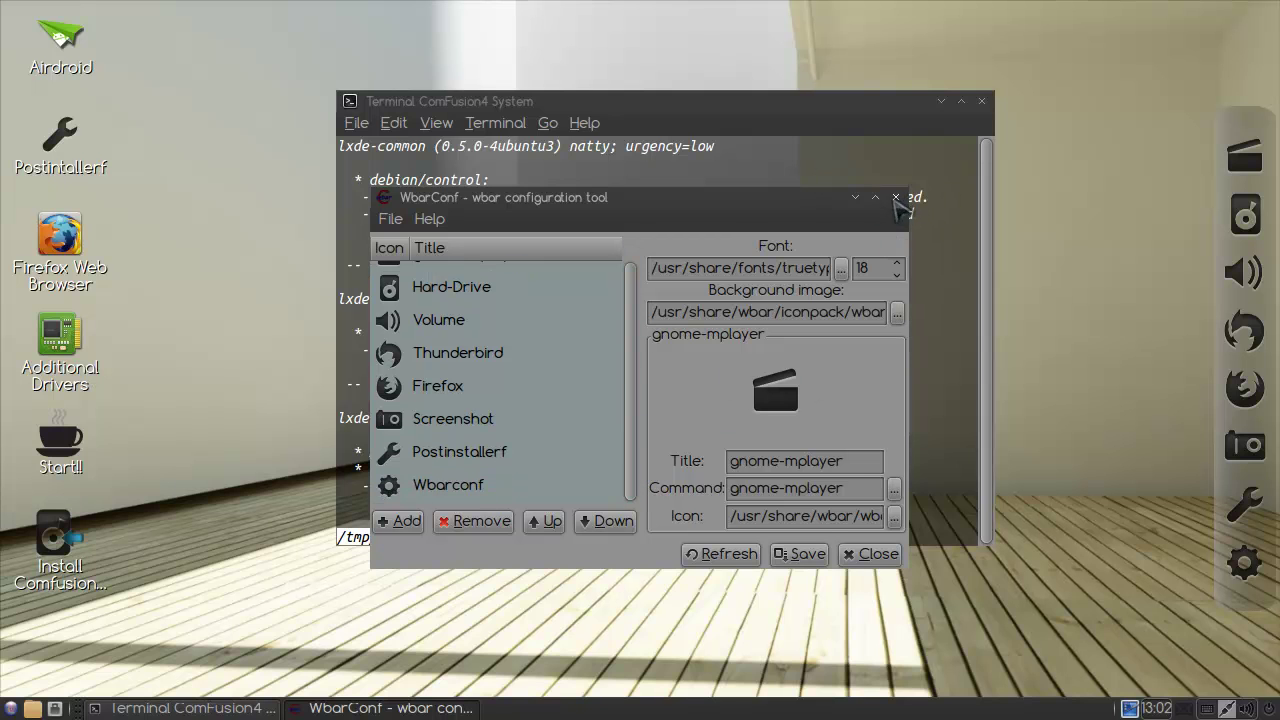
pyautogui.click(896, 197)
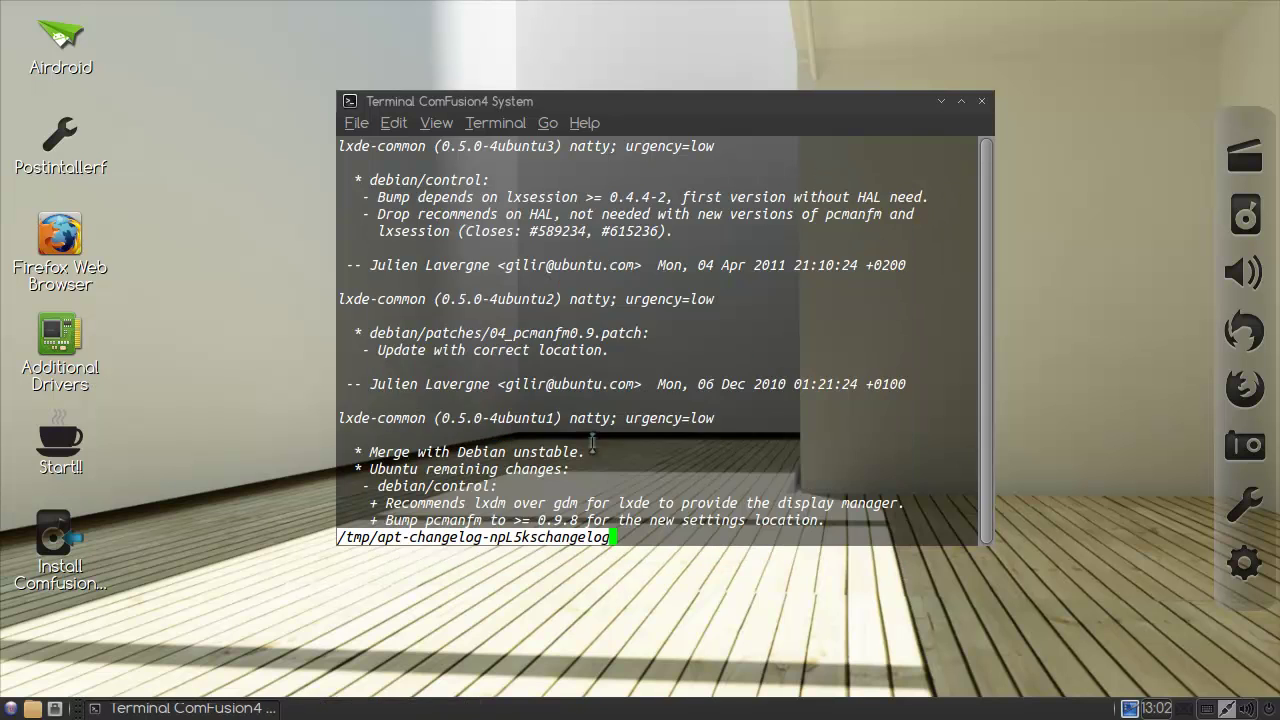
pyautogui.tripleClick(600, 316)
pyautogui.moveTo(441, 147); pyautogui.dragTo(553, 147)
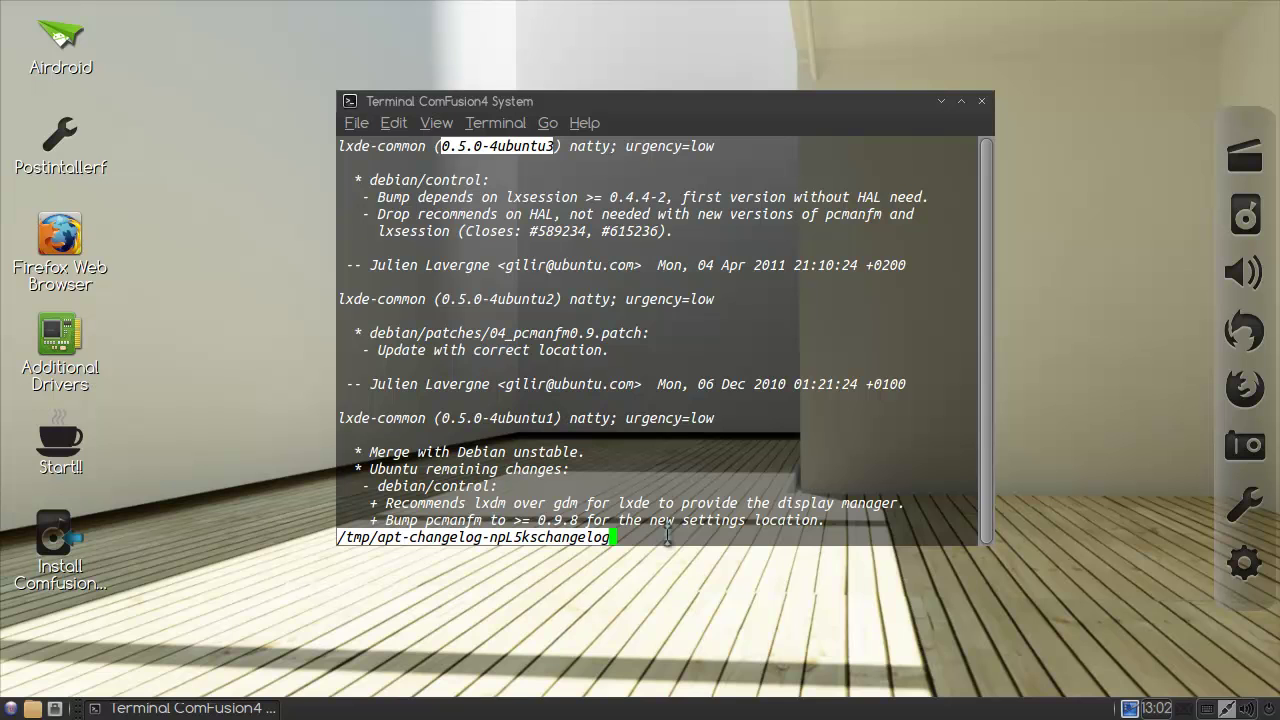
# Quit the viewer, clear the screen, and show the lxde changelog with sudo apt-get changelog
pyautogui.press('q')
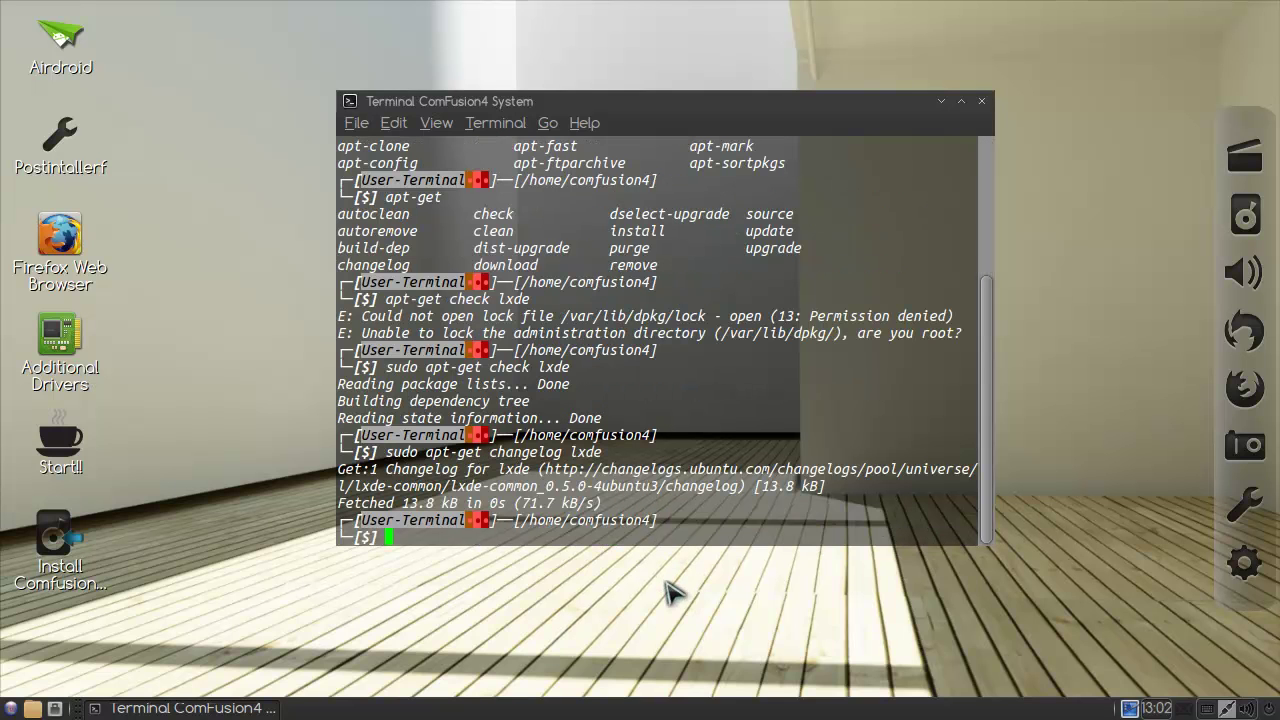
pyautogui.write('clear')
pyautogui.press('Return')
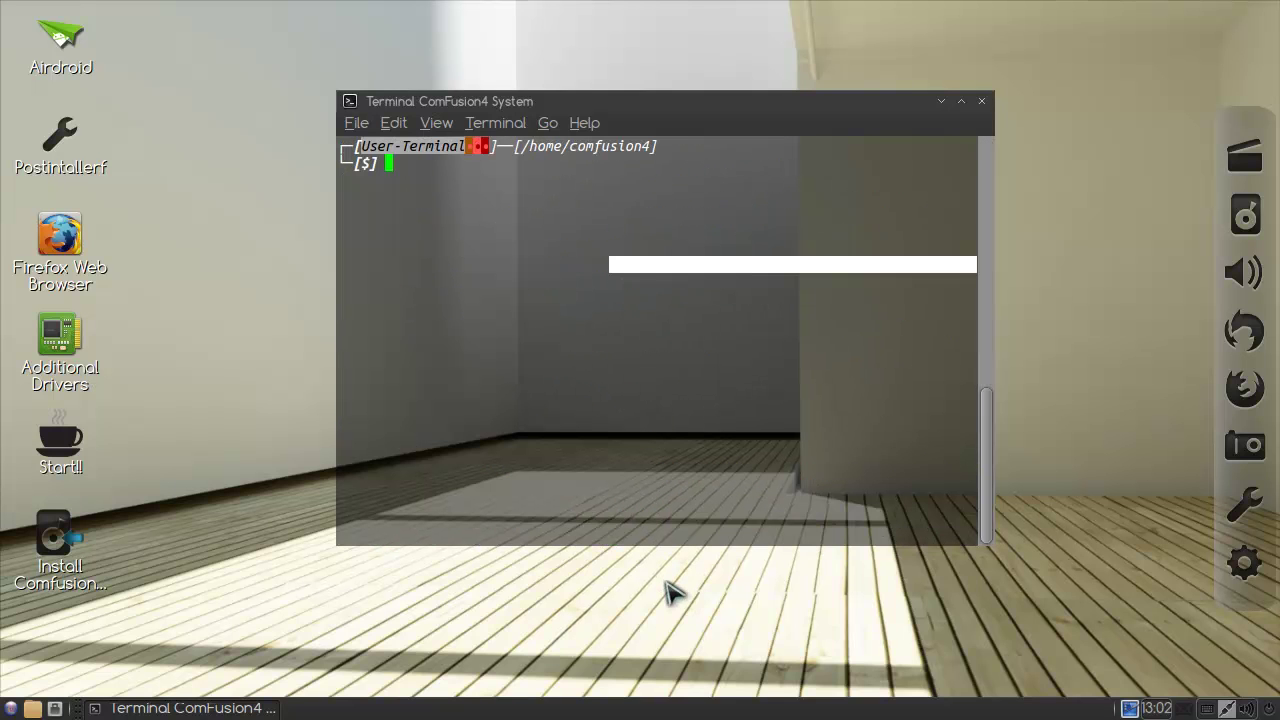
pyautogui.write('sudo apt-get change')
pyautogui.press('Tab')
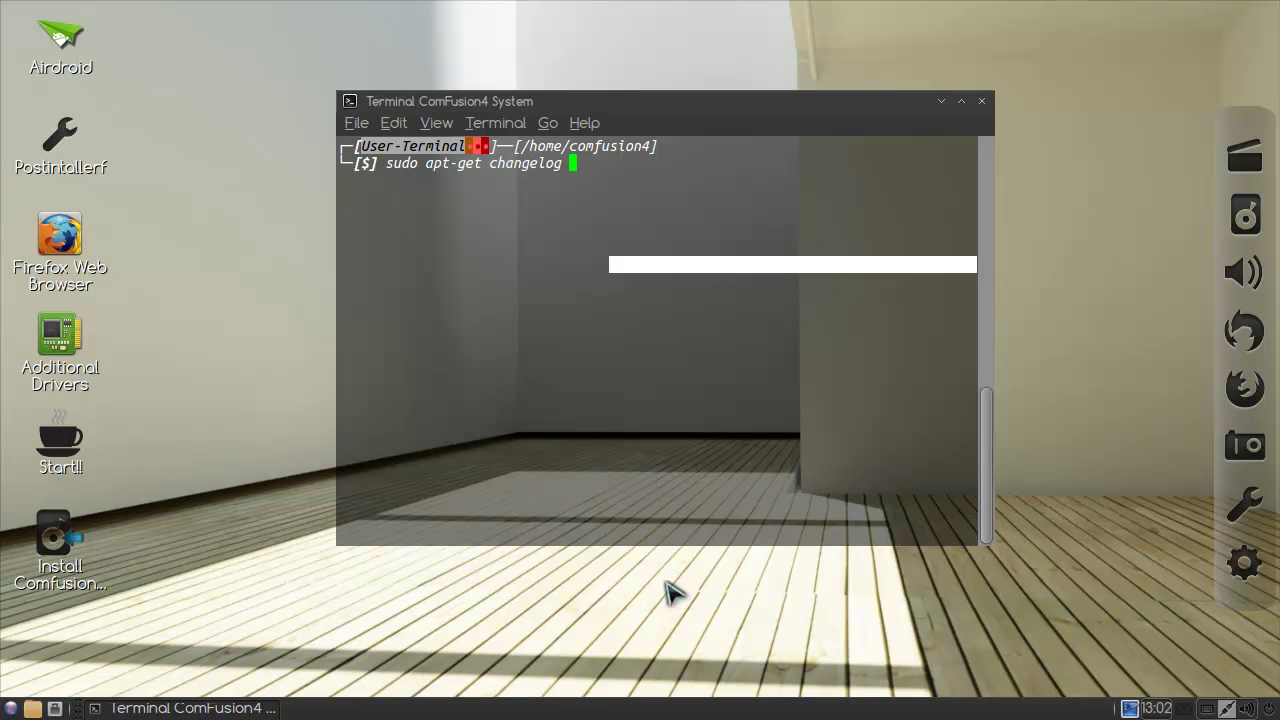
pyautogui.write('lxde')
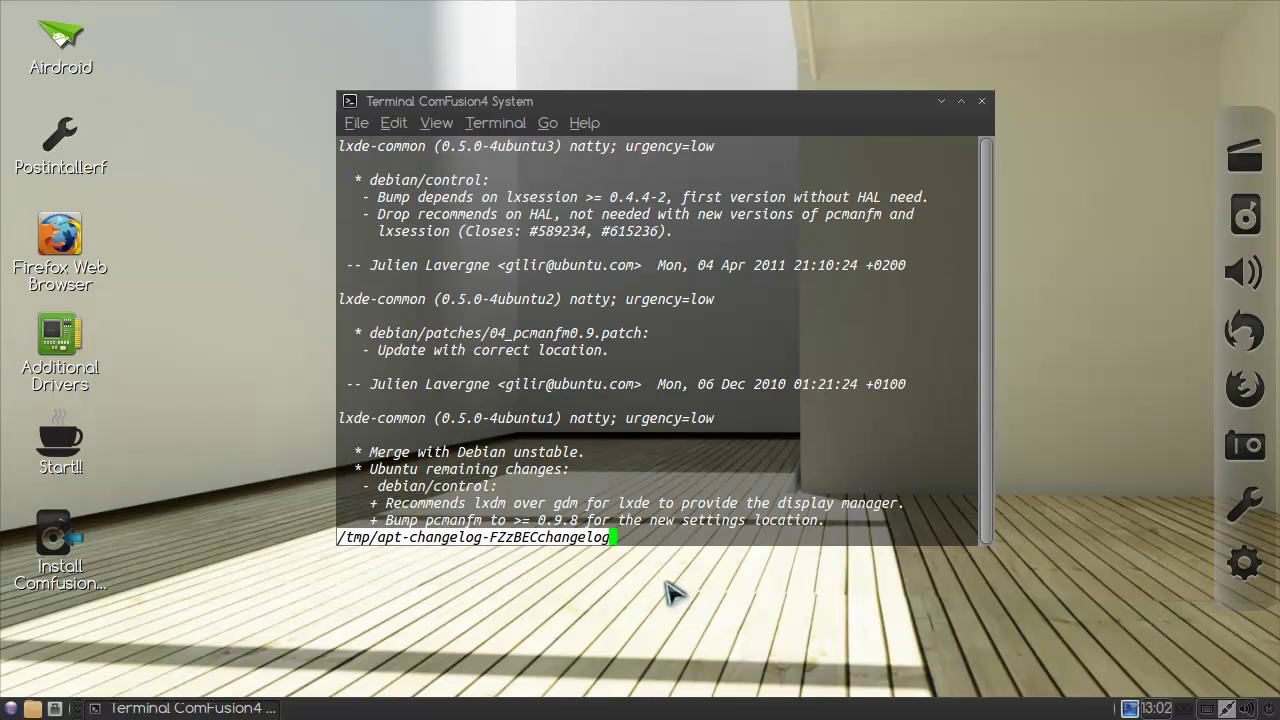
pyautogui.hotkey('ctrl', 'x')
pyautogui.hotkey('ctrl', 'x')
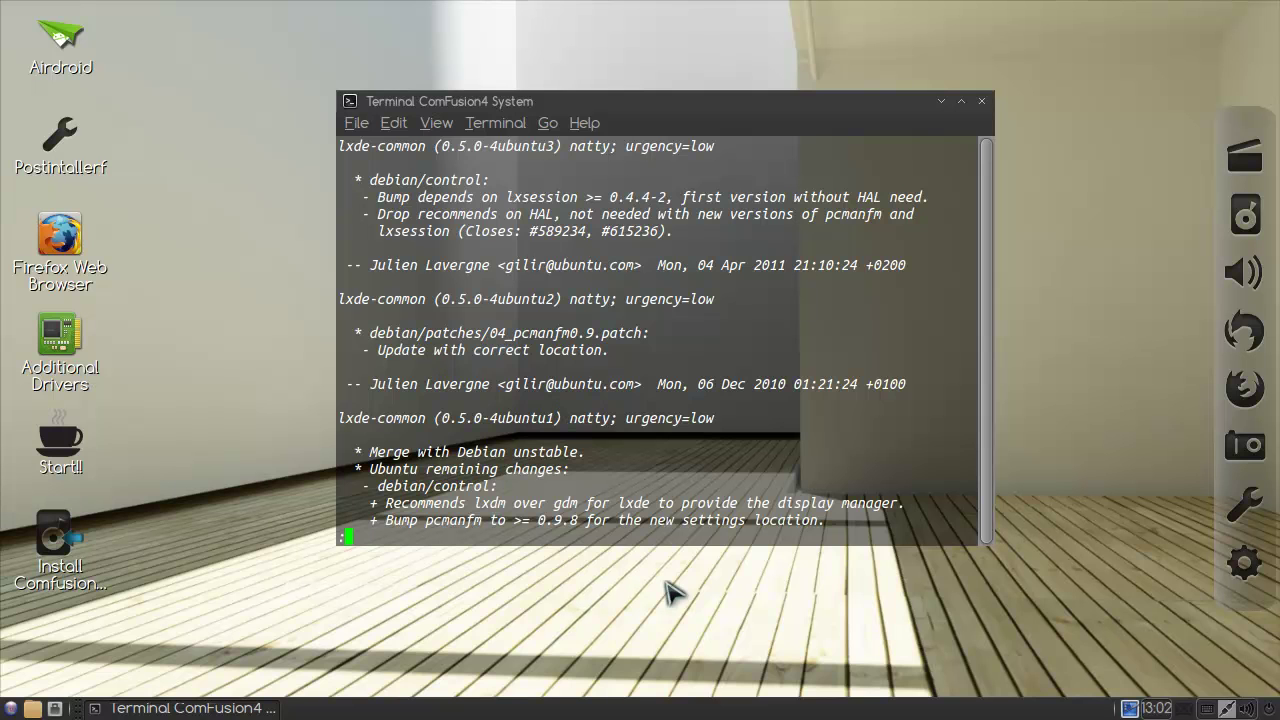
# Open a root shell with sudo bash, clear it, and run apt-get changelog firefox
pyautogui.write('qc')
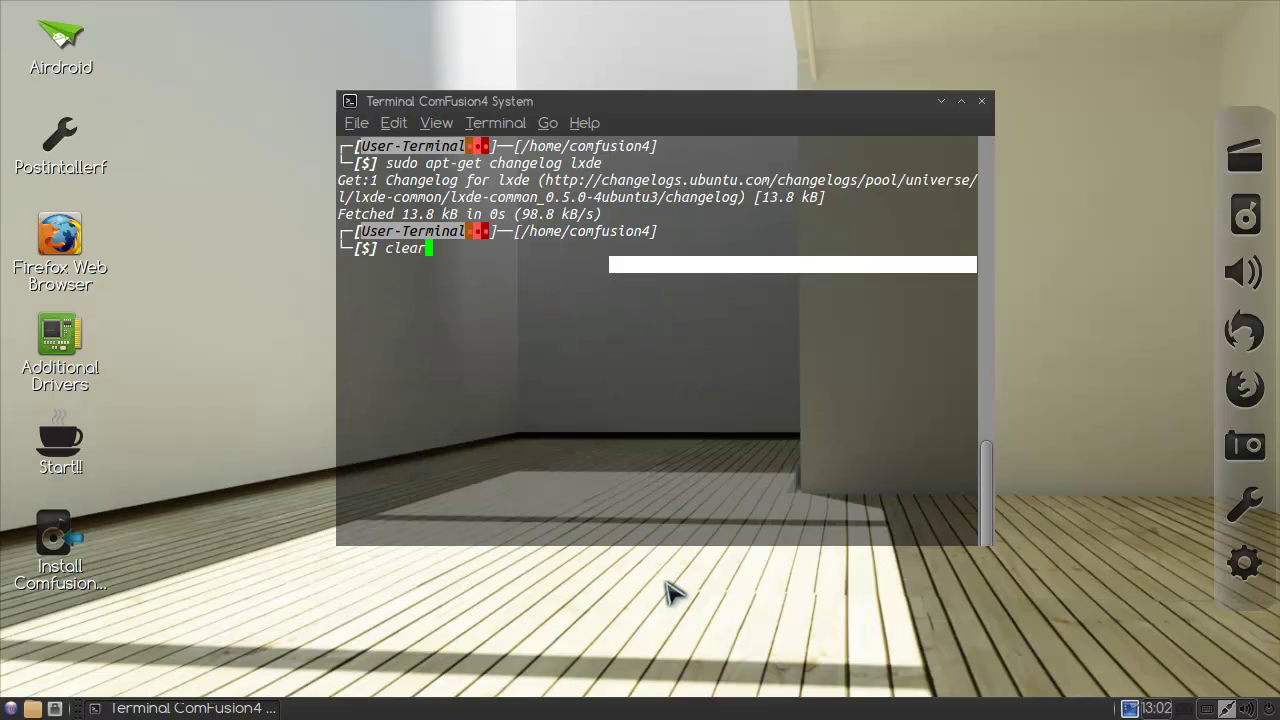
pyautogui.write('lear')
pyautogui.press('Return')
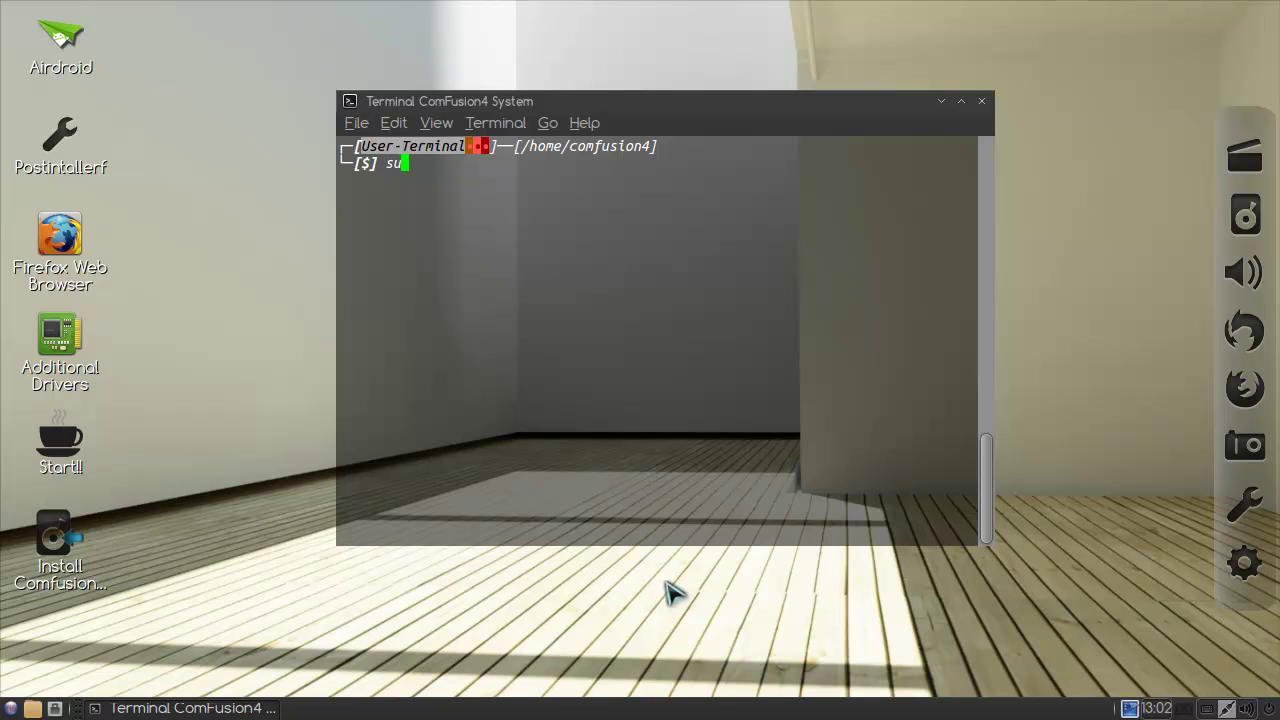
pyautogui.write('sudo bash')
pyautogui.press('Return')
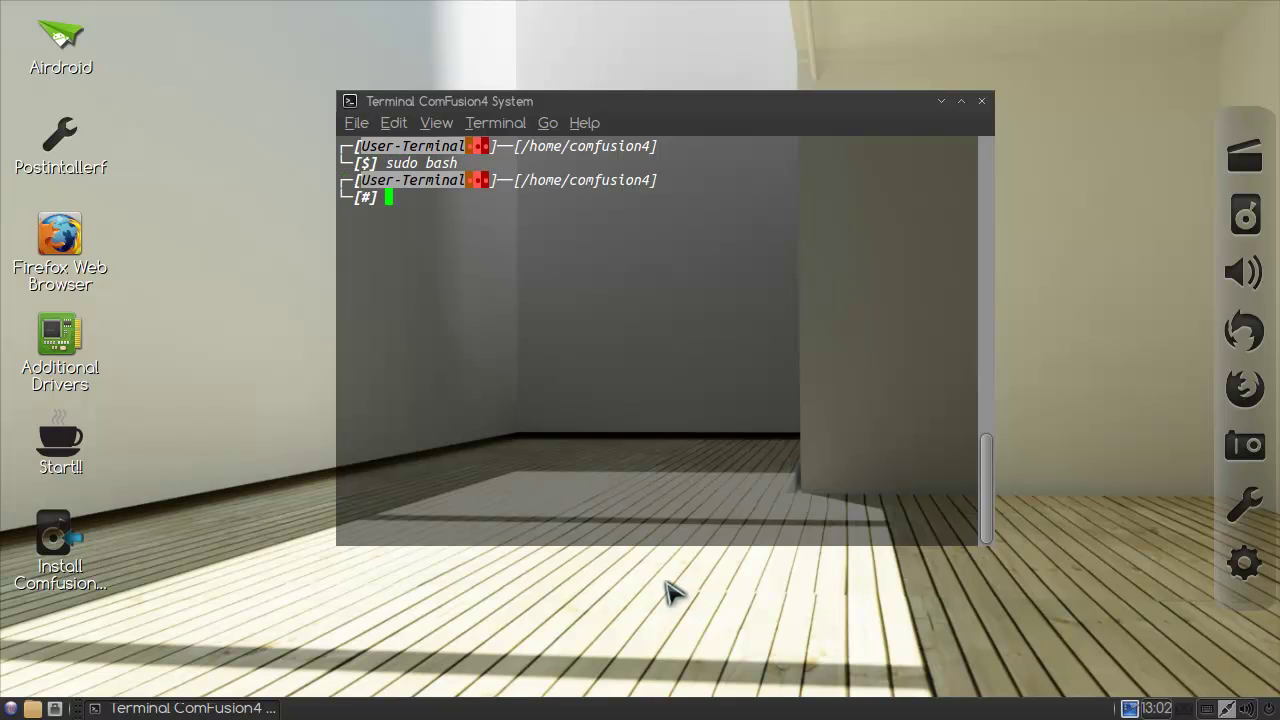
pyautogui.hotkey('ctrl', 'l')
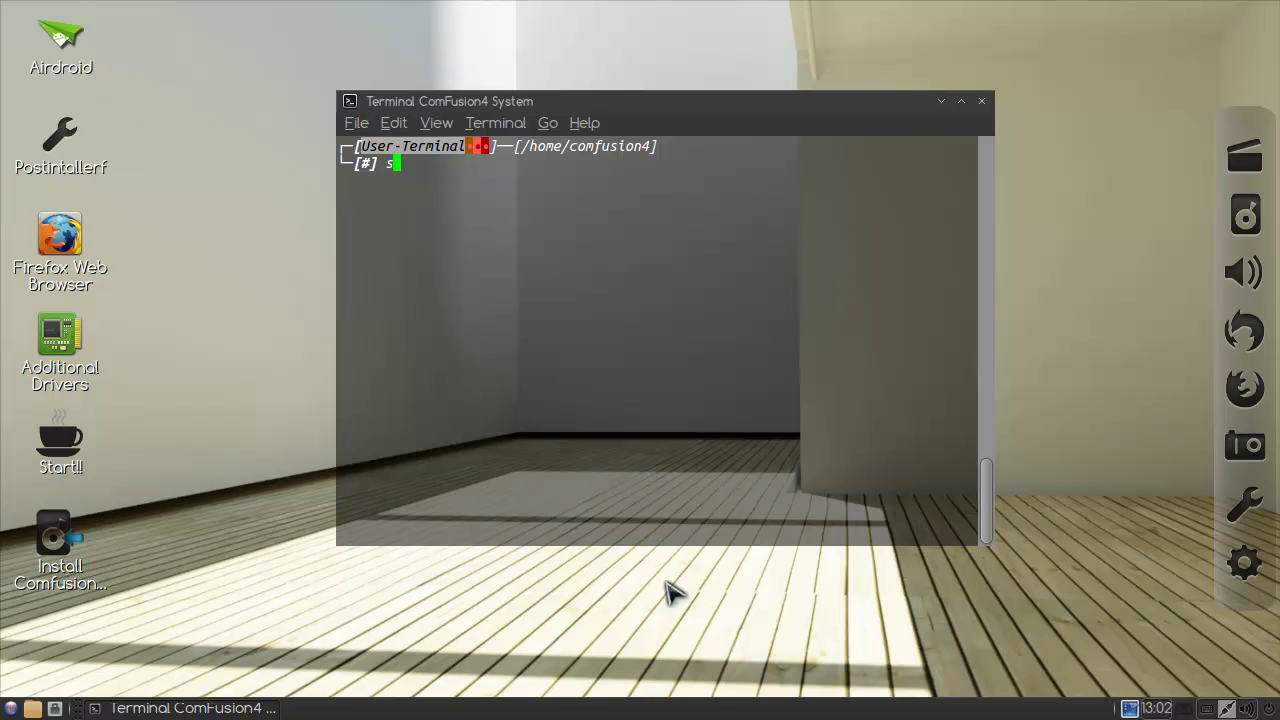
pyautogui.write("spt'")
pyautogui.press('BackSpace')
pyautogui.press('BackSpace')
pyautogui.write('apt-get changelog firef')
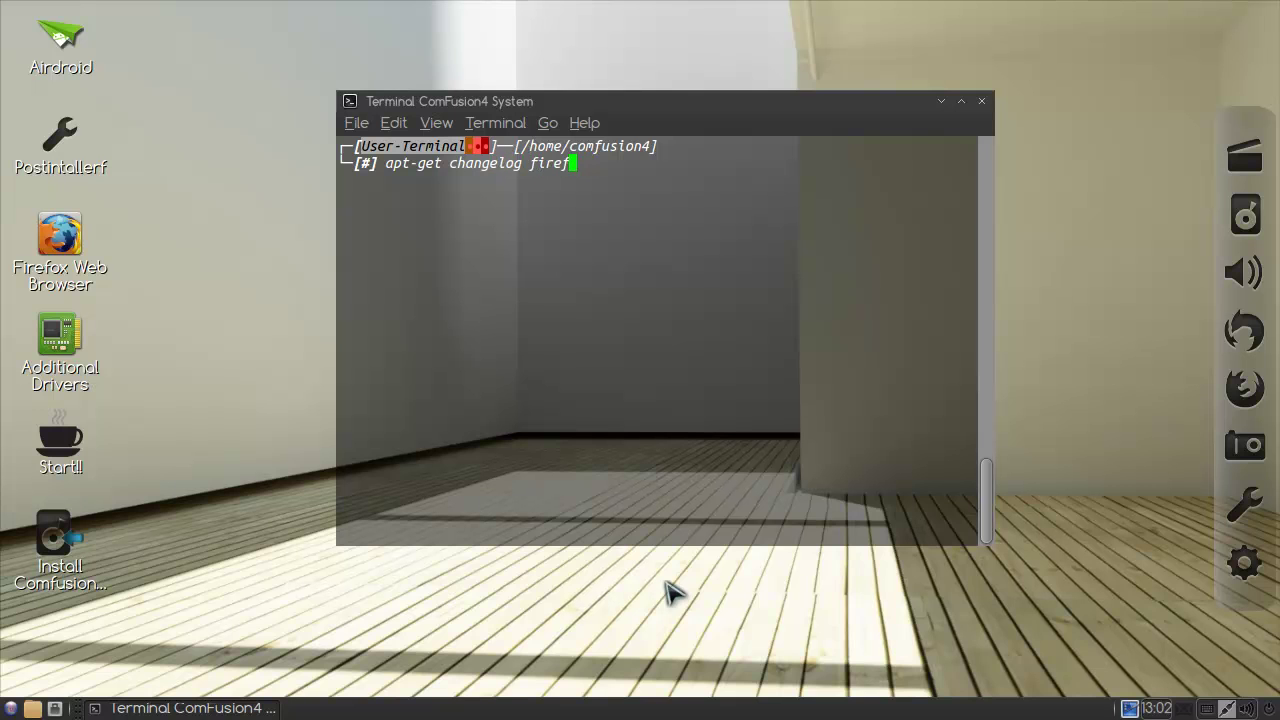
pyautogui.write('ox')
pyautogui.press('Return')
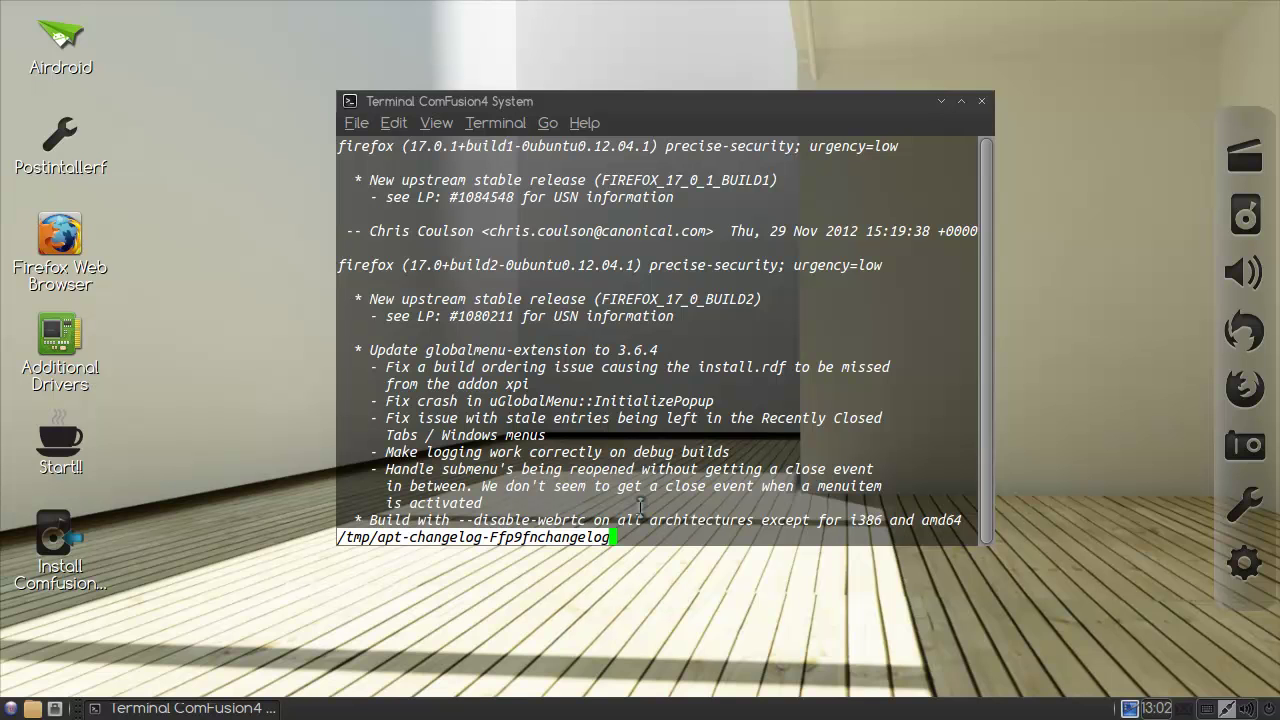
# Launch Firefox and open Help > About Firefox to confirm version 17.0
pyautogui.doubleClick(62, 262)
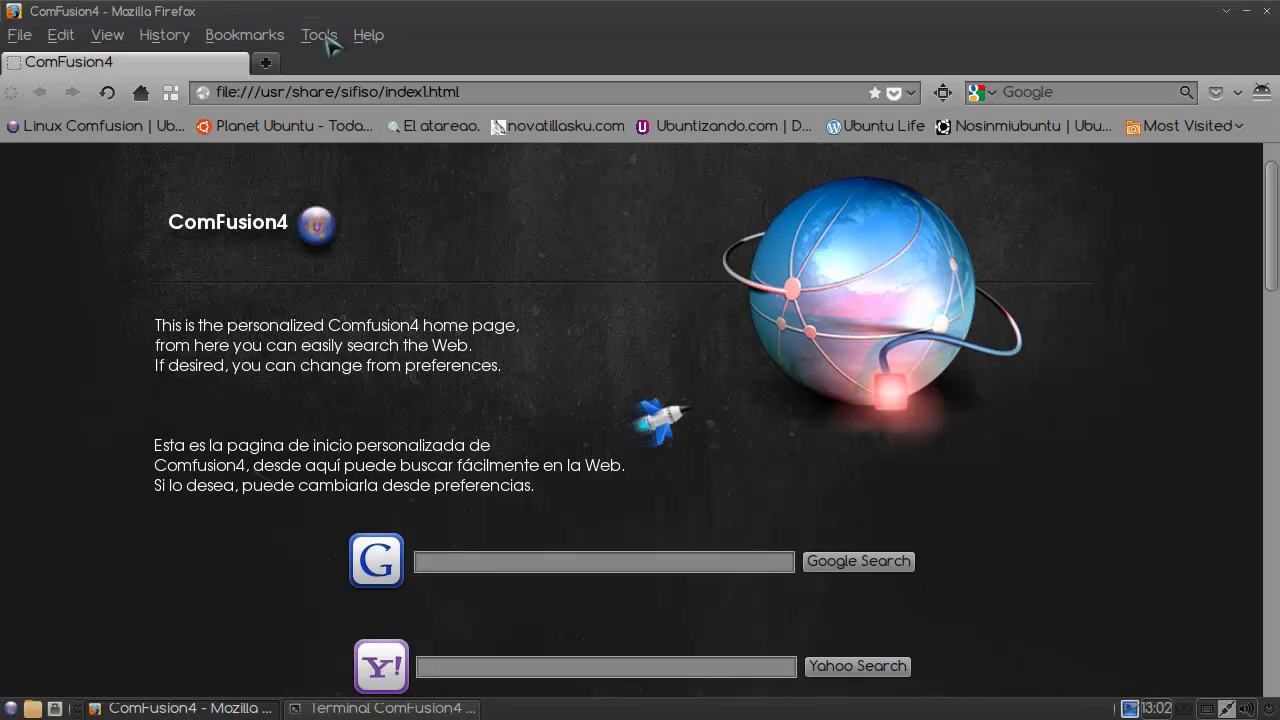
pyautogui.click(318, 35)
pyautogui.moveTo(368, 35)
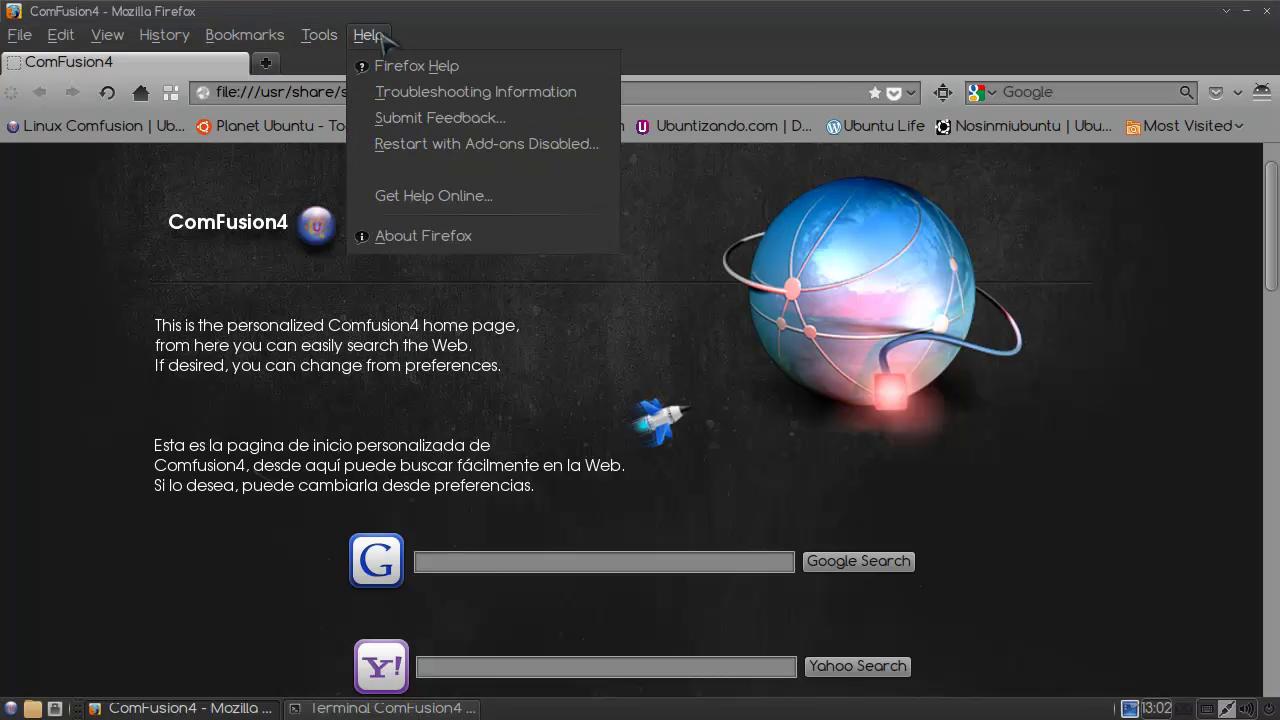
pyautogui.click(414, 237)
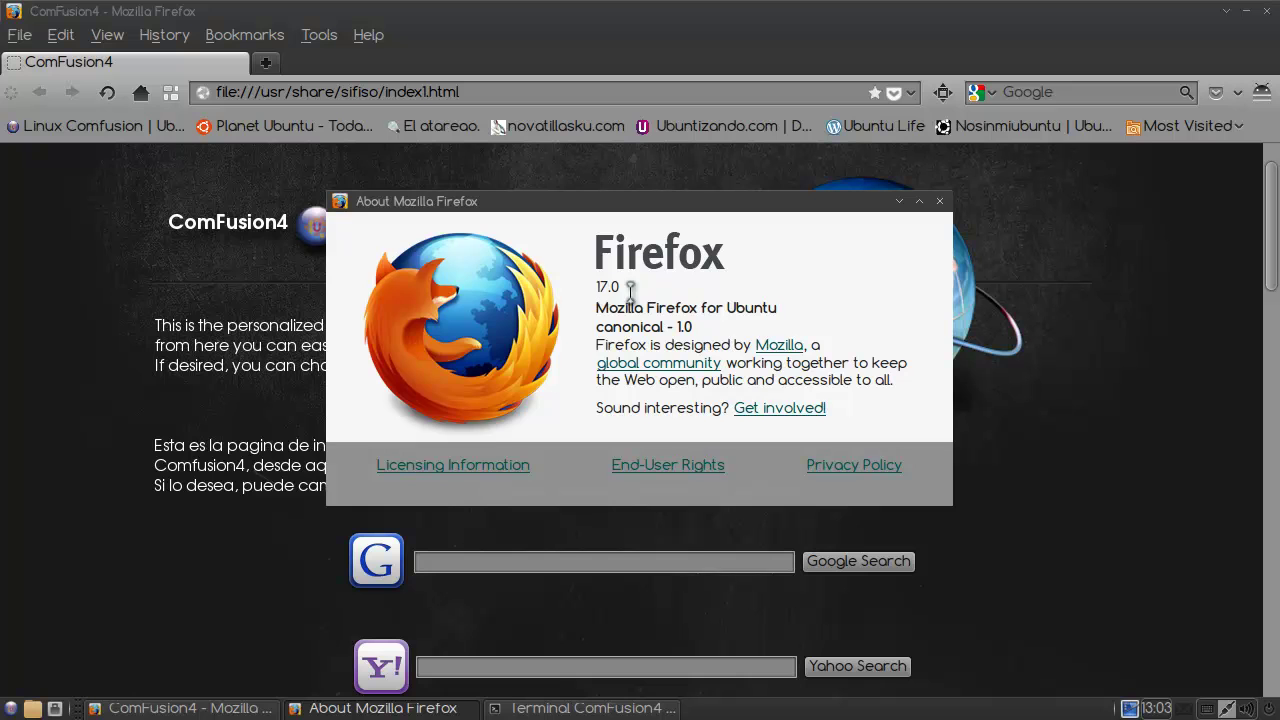
# Close the Terminal, the About Firefox dialog, and Firefox
pyautogui.click(583, 708)
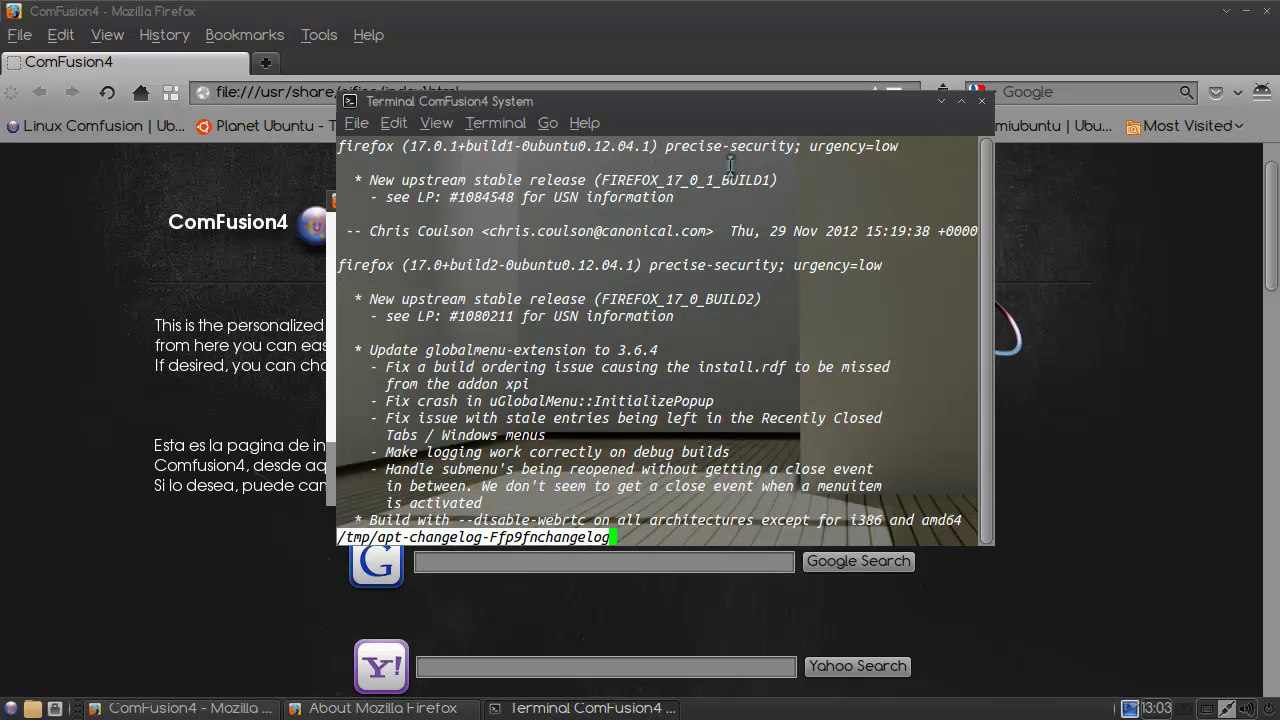
pyautogui.click(982, 102)
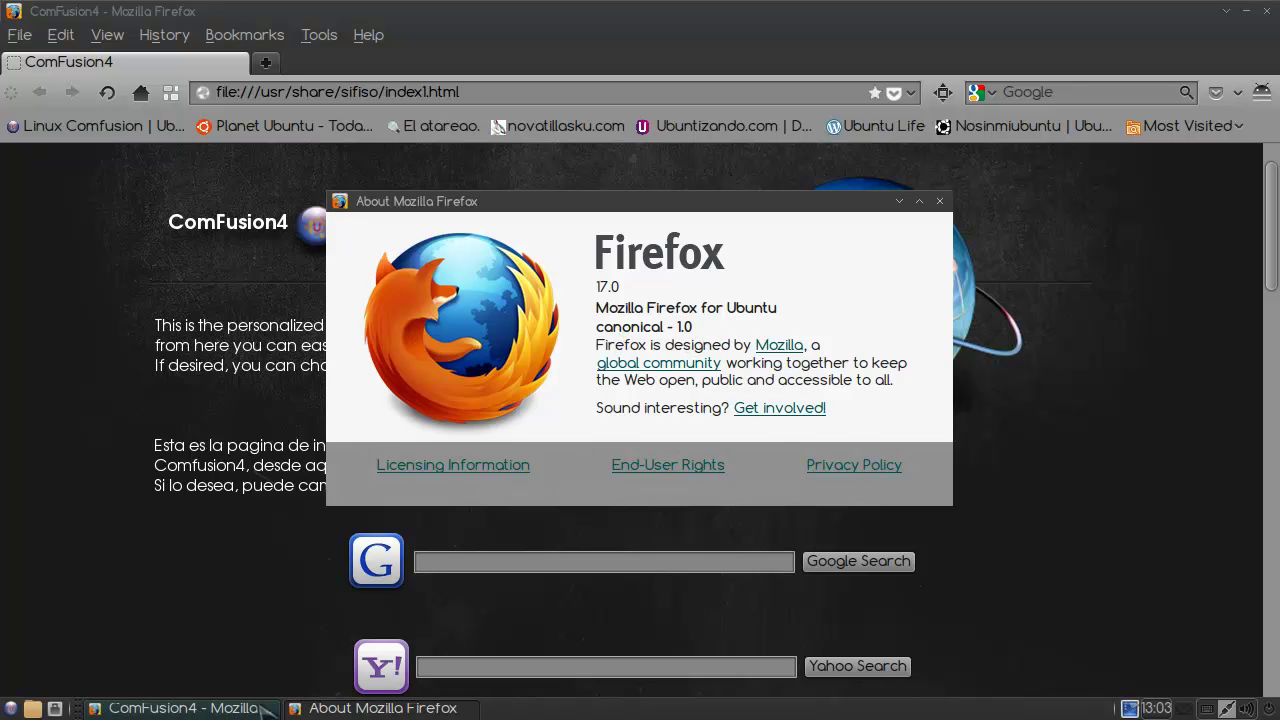
pyautogui.click(939, 201)
pyautogui.click(1246, 10)
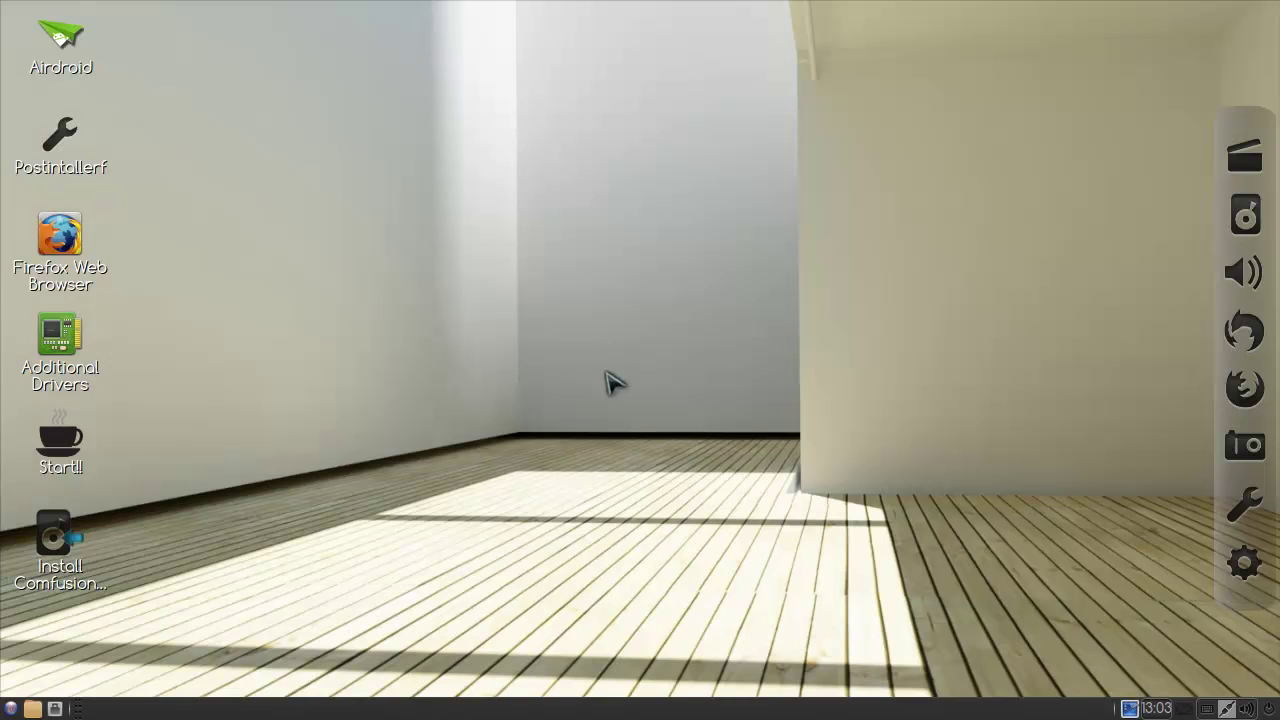